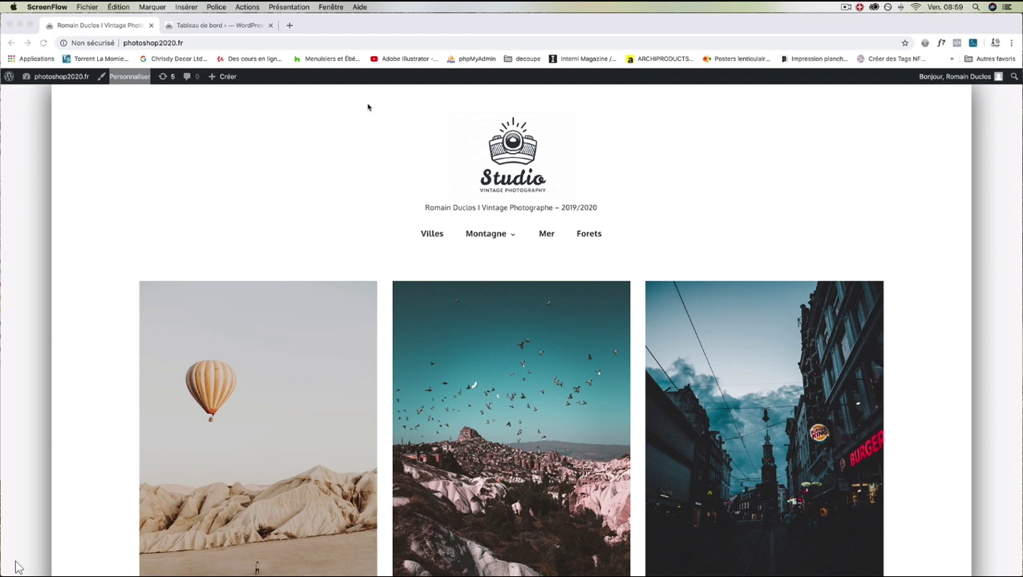
From the dashboard's empty Pages list, start a new untitled page.
{"action": "left_click", "coordinate": [202, 25]}
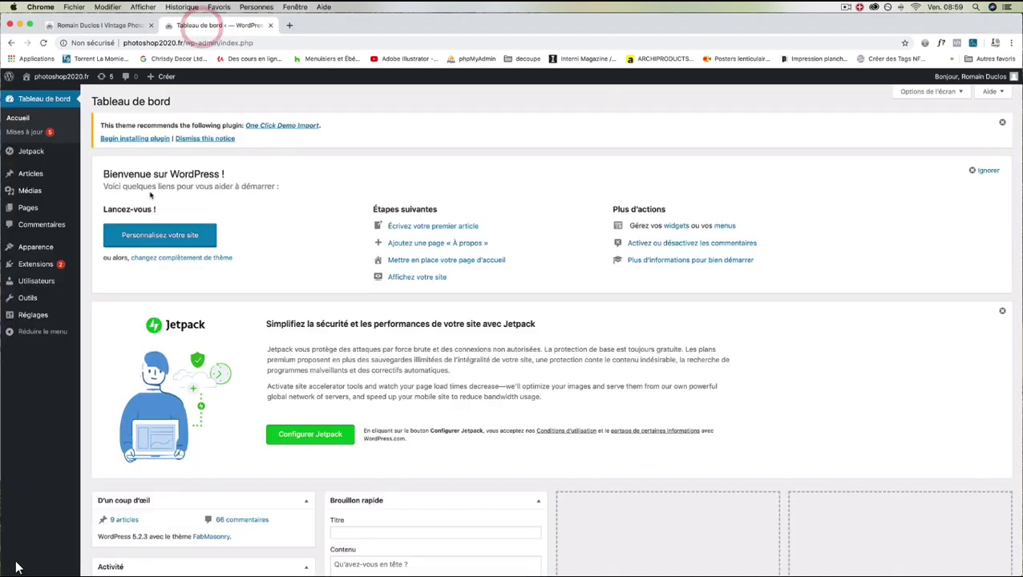
{"action": "mouse_move", "coordinate": [36, 177]}
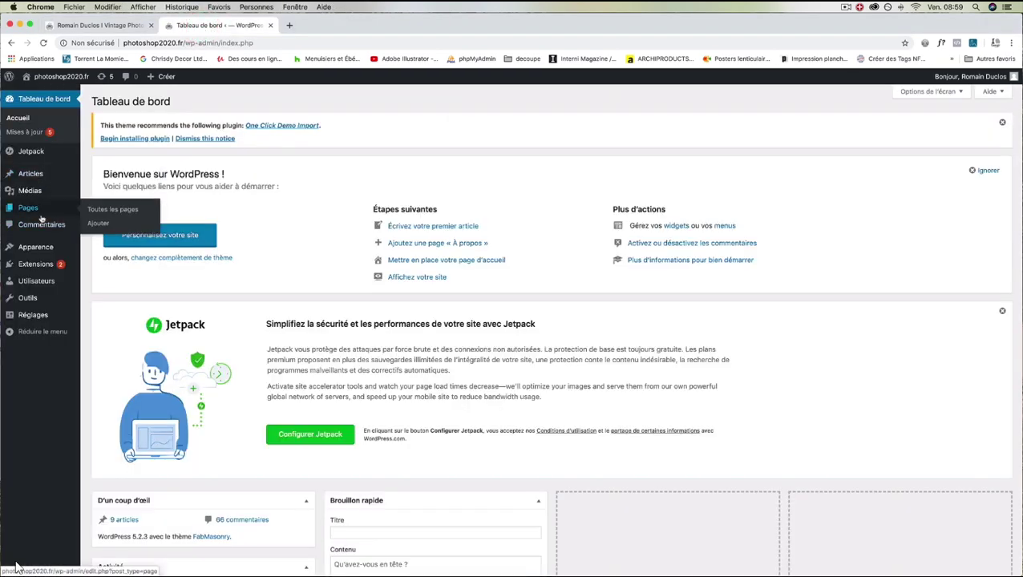
{"action": "left_click", "coordinate": [118, 210]}
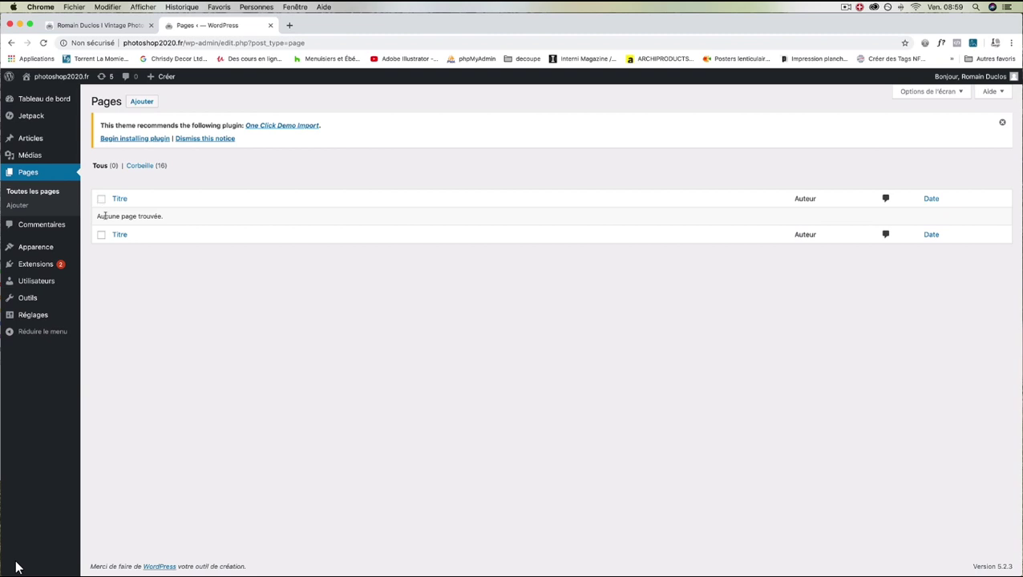
{"action": "left_click", "coordinate": [142, 103]}
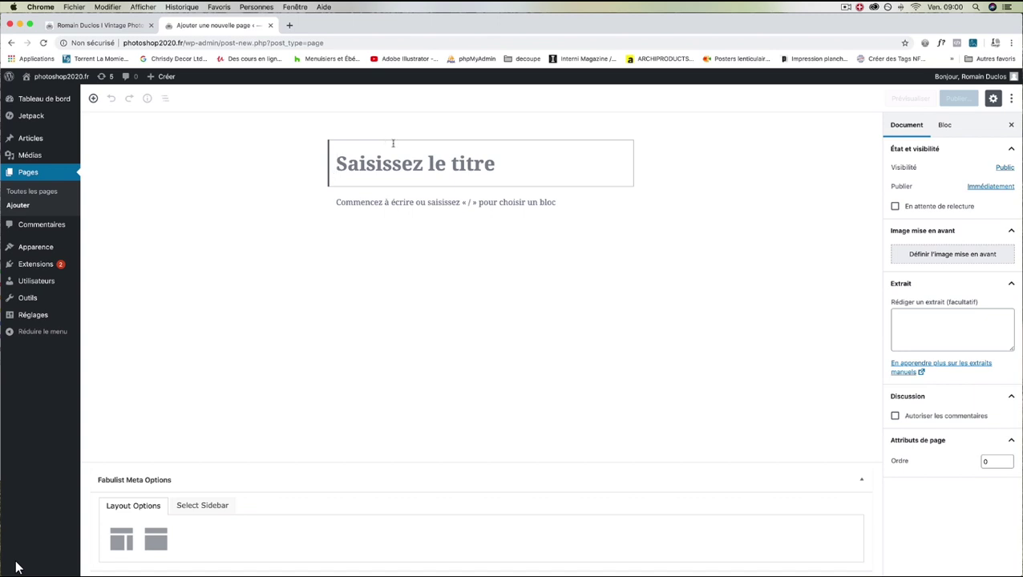
Title the page 'Qui je suis?' and insert a Média & texte block from Mise en page.
{"action": "type", "text": "Qui "}
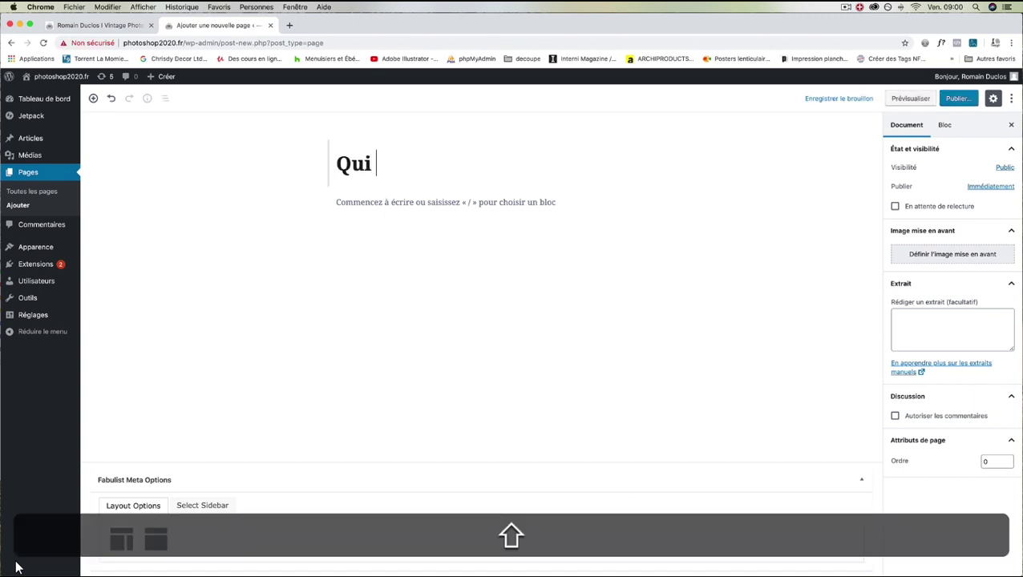
{"action": "type", "text": "je suis"}
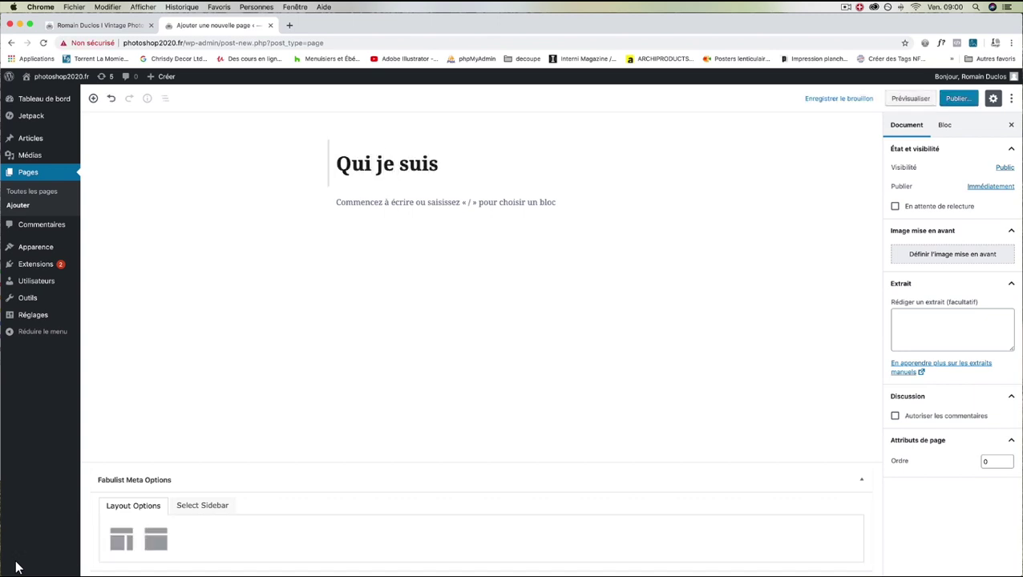
{"action": "type", "text": "?"}
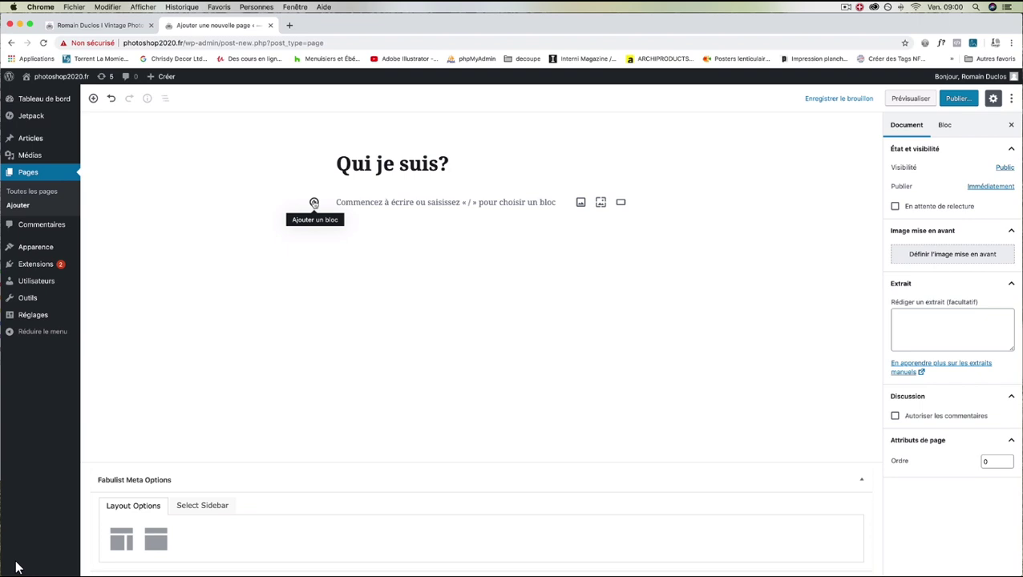
{"action": "left_click", "coordinate": [313, 202]}
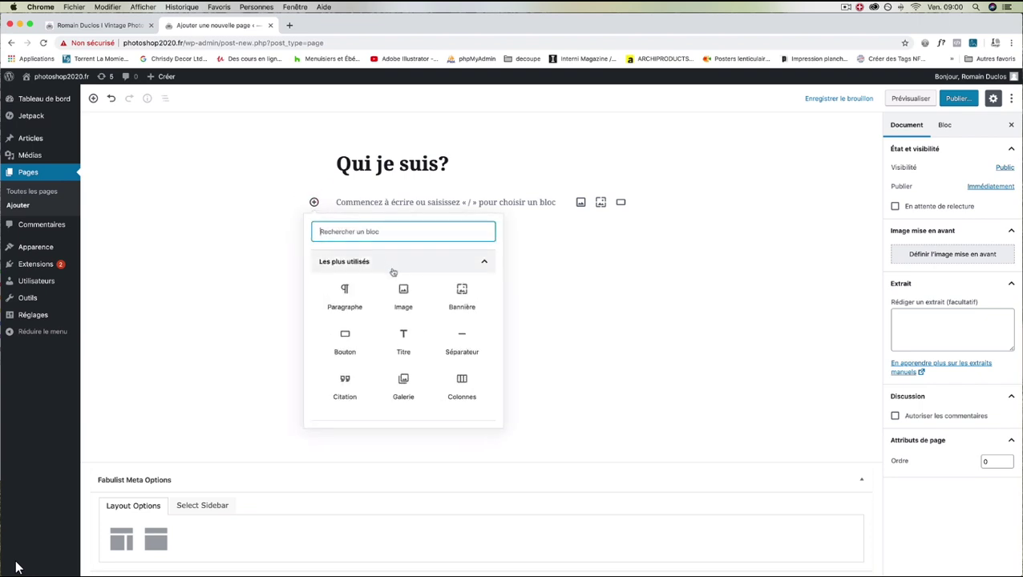
{"action": "scroll", "coordinate": [401, 281], "scroll_direction": "down", "scroll_amount": 3}
{"action": "left_click", "coordinate": [400, 362]}
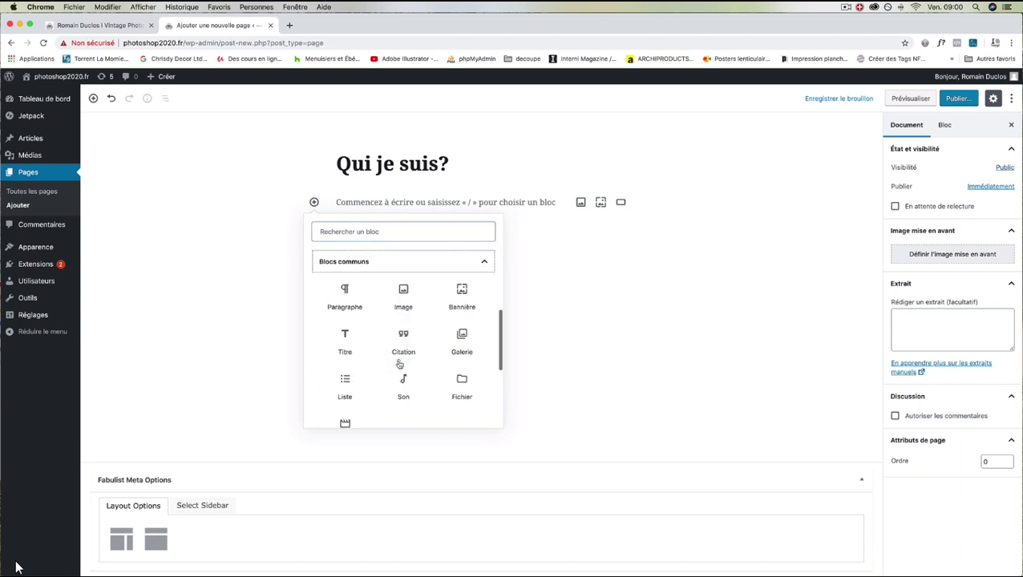
{"action": "scroll", "coordinate": [372, 342], "scroll_direction": "down", "scroll_amount": 3}
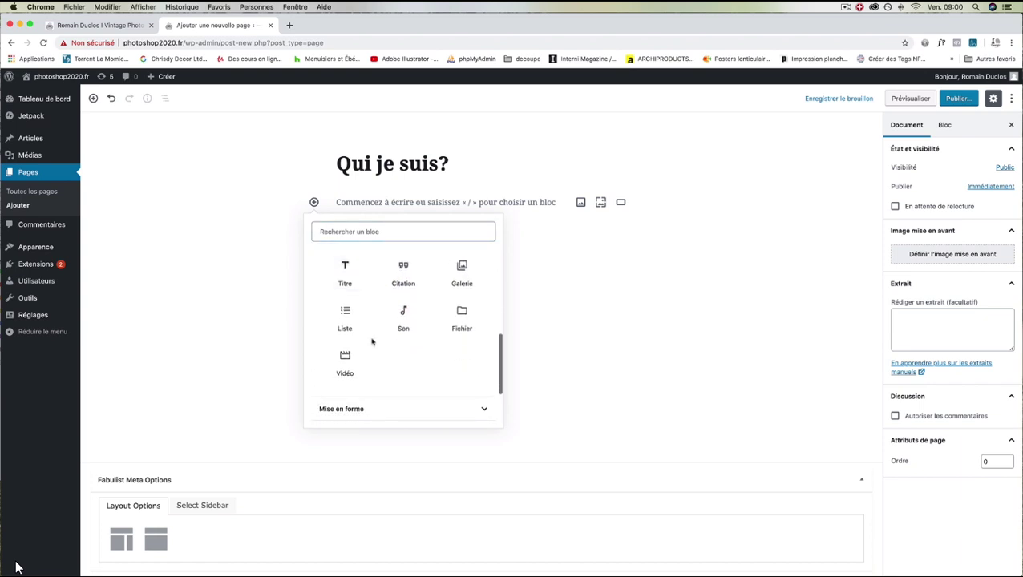
{"action": "left_click", "coordinate": [372, 361]}
{"action": "scroll", "coordinate": [385, 353], "scroll_direction": "down", "scroll_amount": 3}
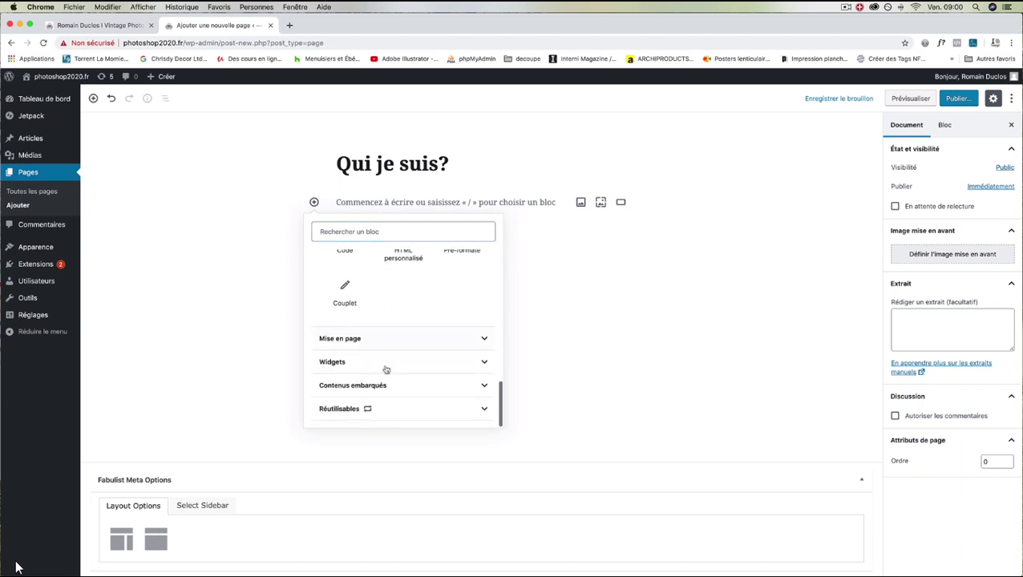
{"action": "left_click", "coordinate": [383, 337]}
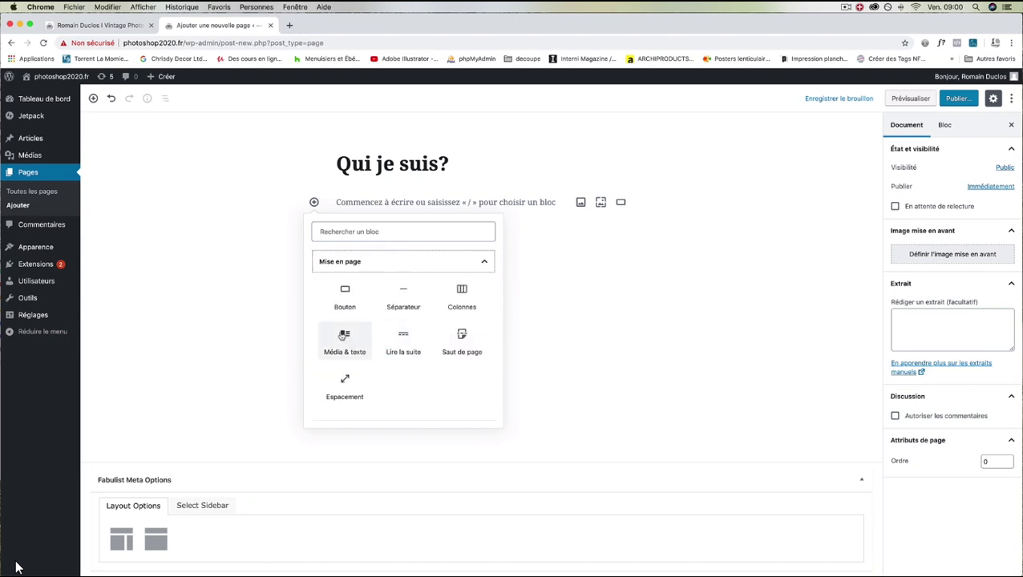
{"action": "left_click", "coordinate": [346, 337]}
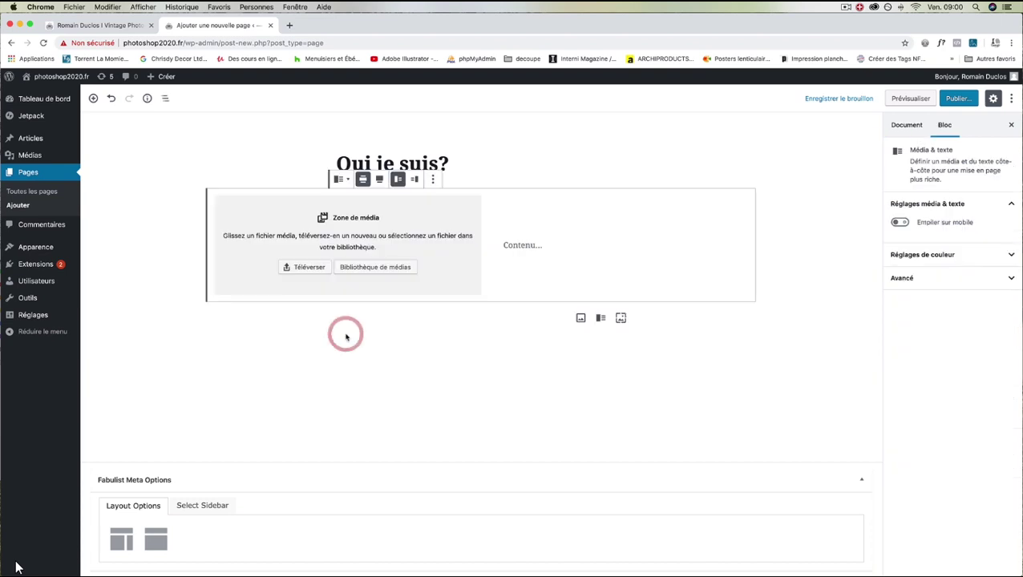
Upload the portrait screenshot from the desktop into the block, then open the media library.
{"action": "left_click", "coordinate": [310, 268]}
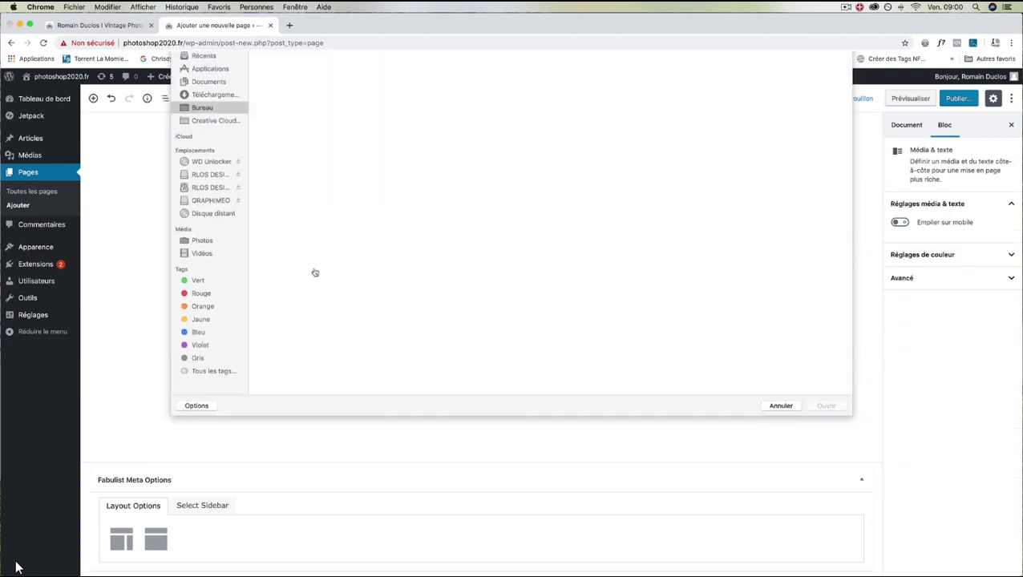
{"action": "left_click", "coordinate": [818, 266]}
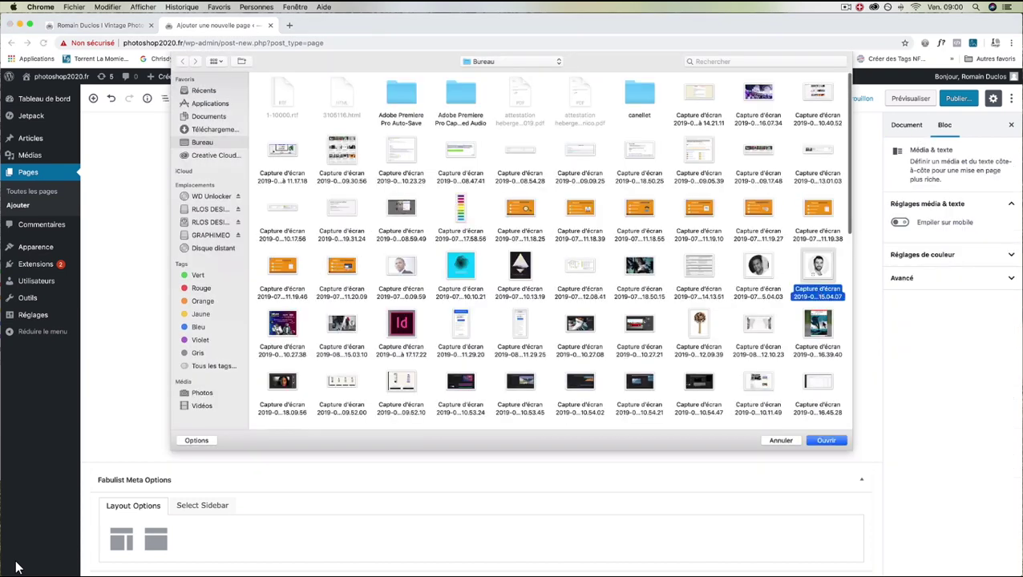
{"action": "left_click", "coordinate": [824, 439]}
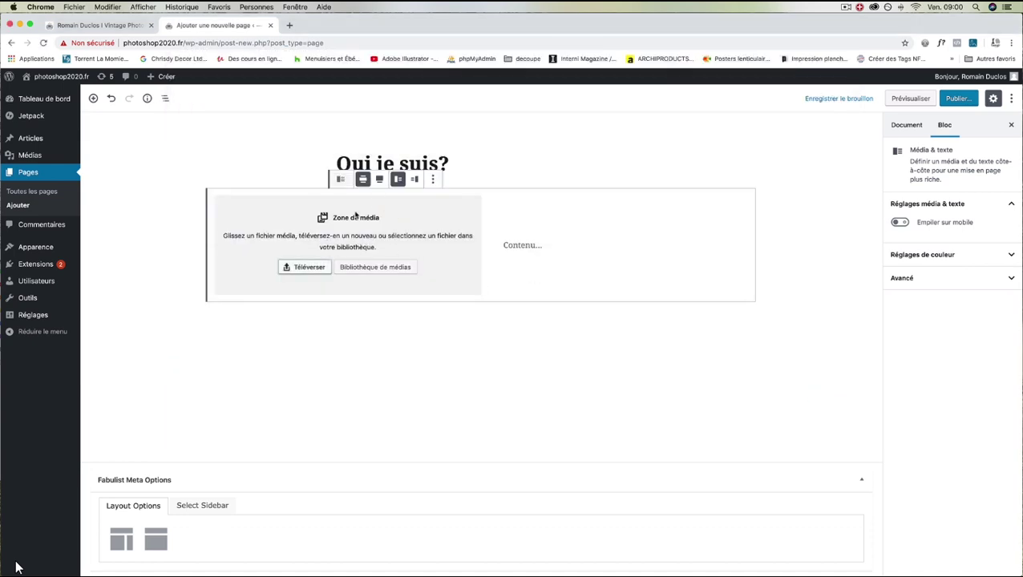
{"action": "left_click", "coordinate": [370, 266]}
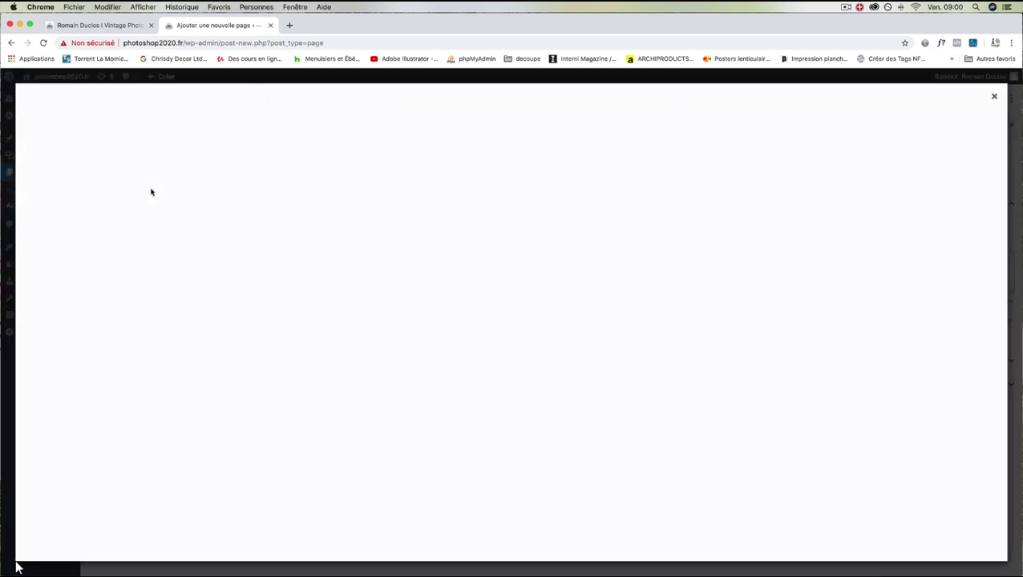
{"action": "left_click", "coordinate": [290, 25]}
Search Google for 'faux texte' and open the faux-texte.com lorem ipsum generator.
{"action": "left_click", "coordinate": [315, 42]}
{"action": "type", "text": "faux texte"}
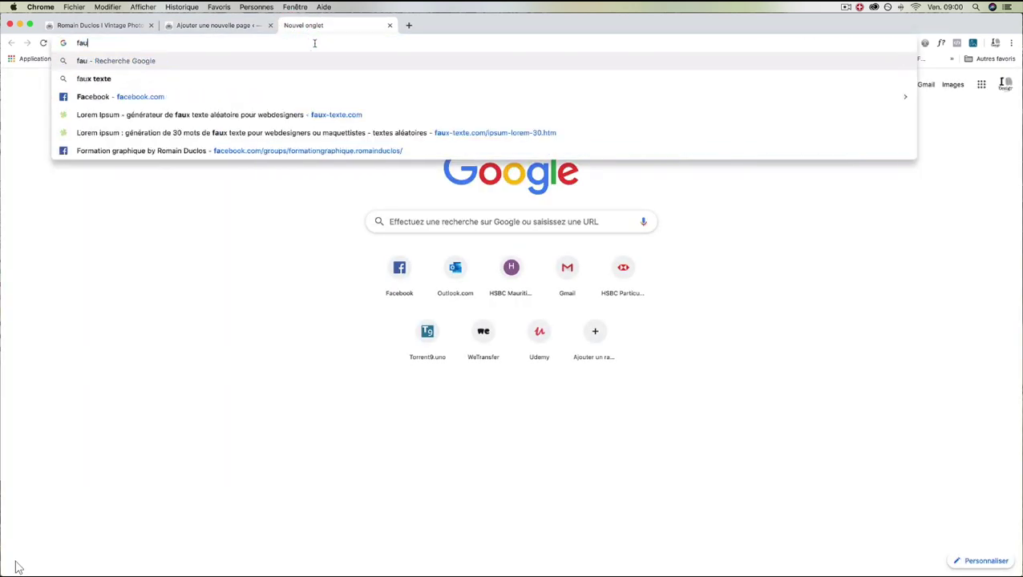
{"action": "key", "text": "Return"}
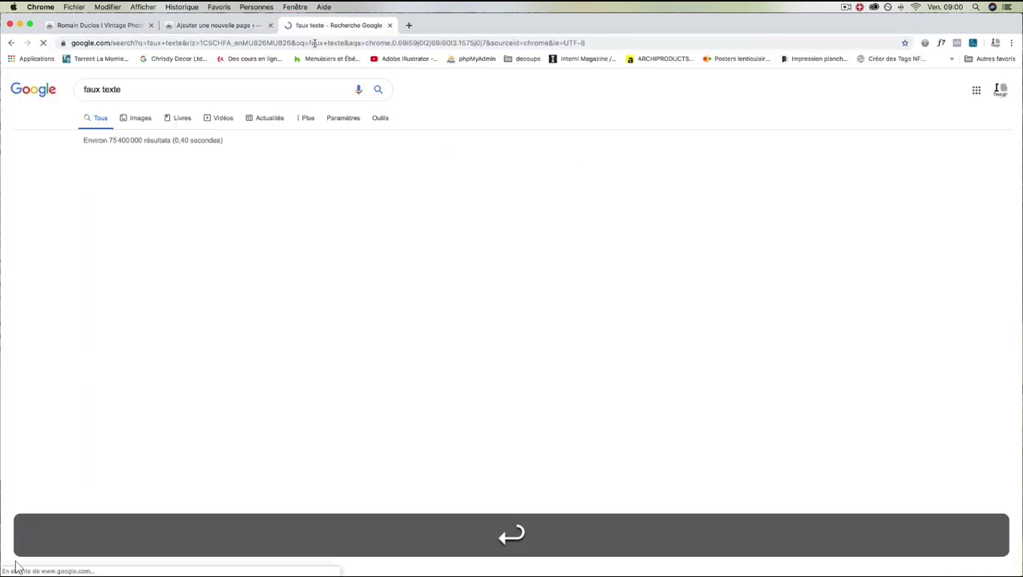
{"action": "left_click", "coordinate": [180, 162]}
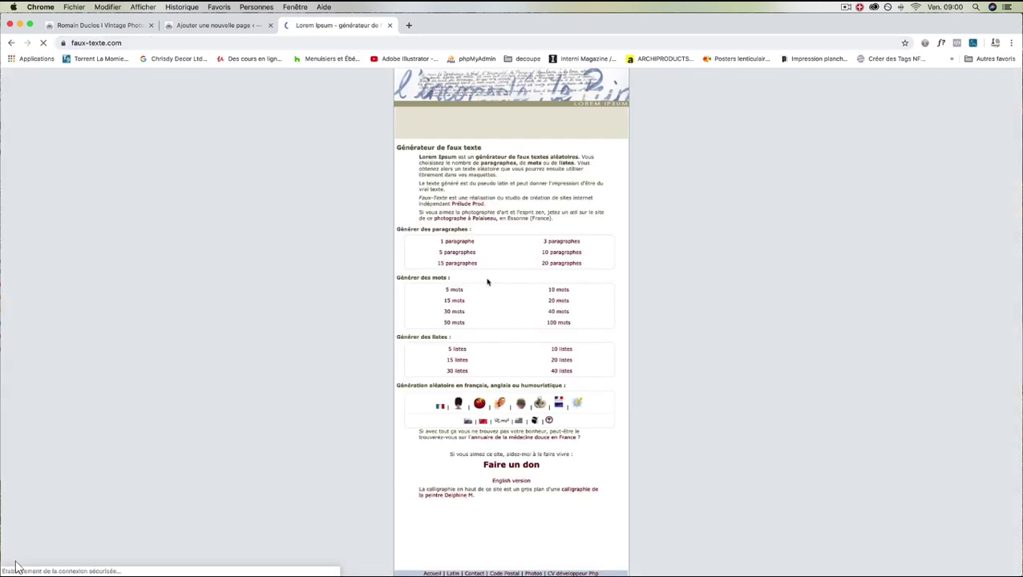
Generate 30 words of lorem ipsum, copy them, and return to the WordPress editor tab.
{"action": "left_click", "coordinate": [558, 301]}
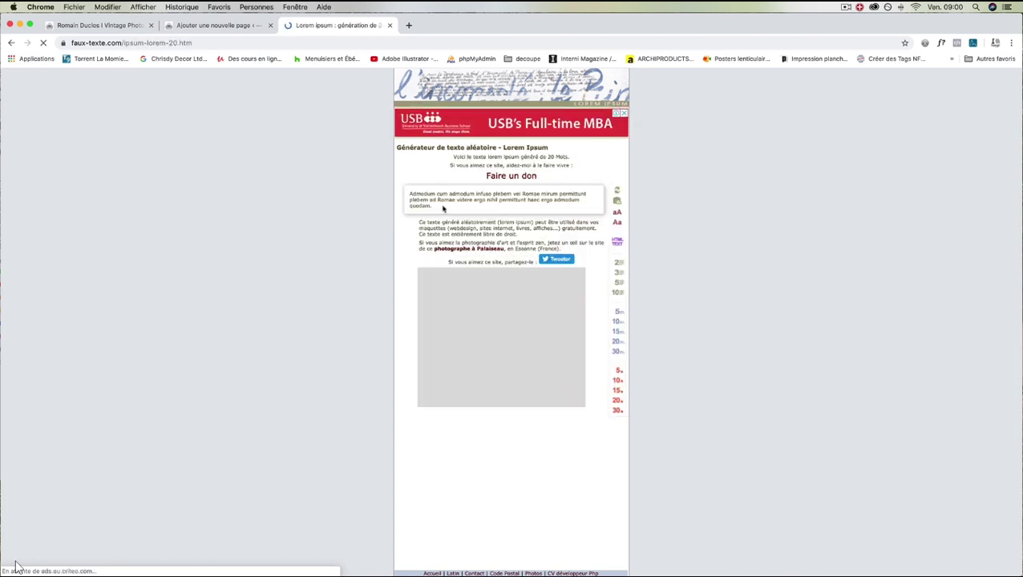
{"action": "left_click", "coordinate": [10, 42]}
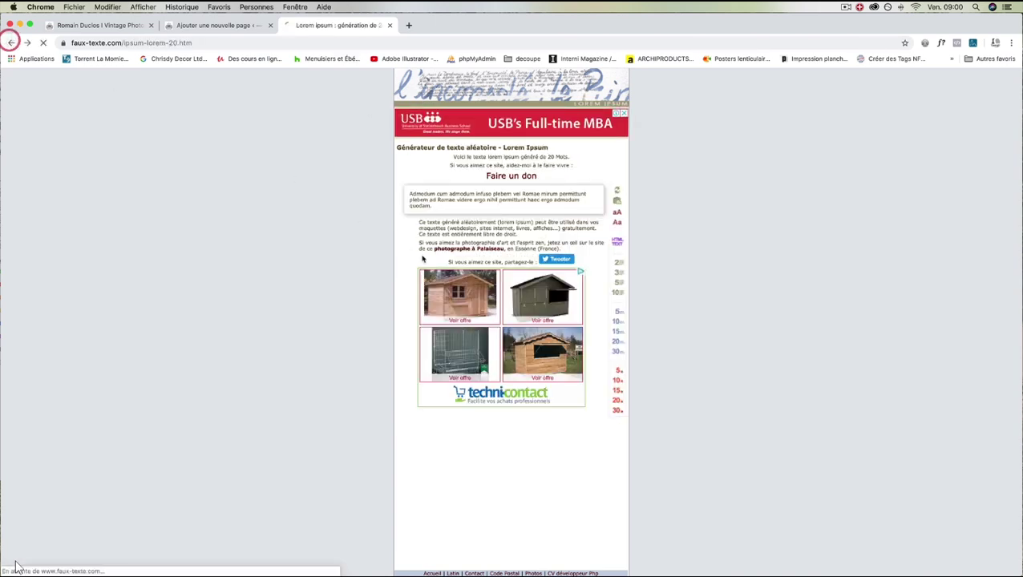
{"action": "left_click", "coordinate": [454, 312]}
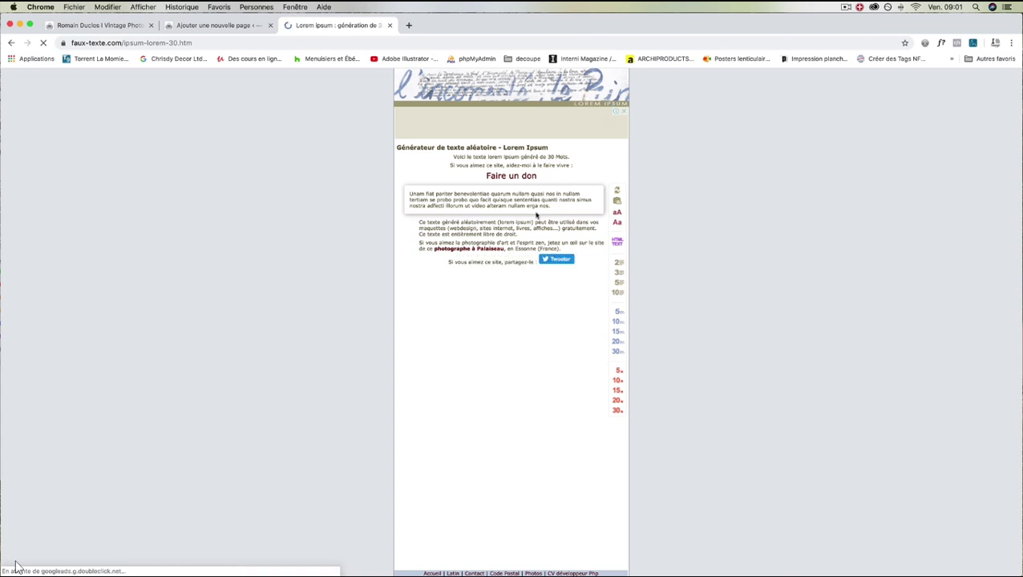
{"action": "key", "text": "cmd+c"}
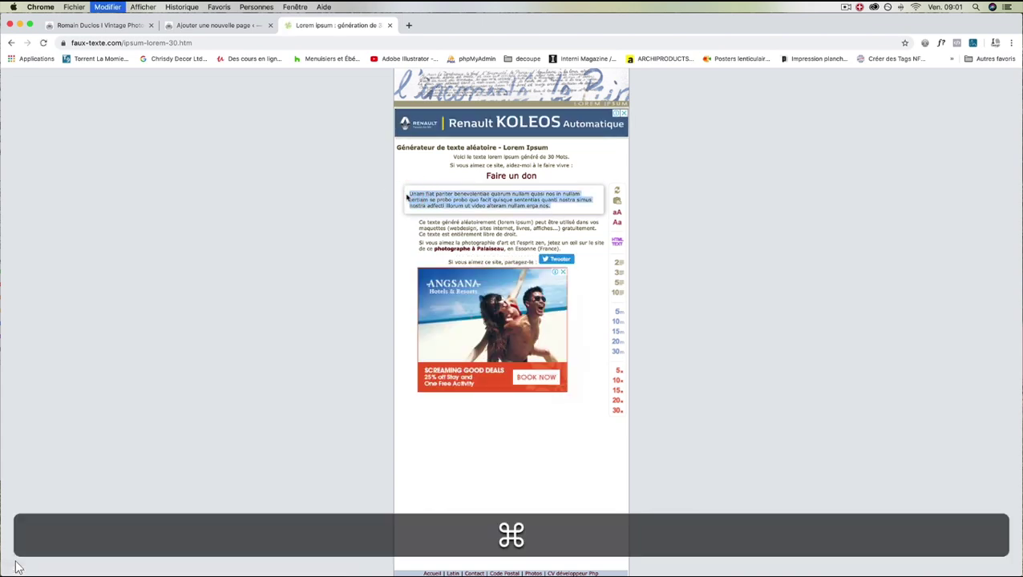
{"action": "left_click", "coordinate": [219, 24]}
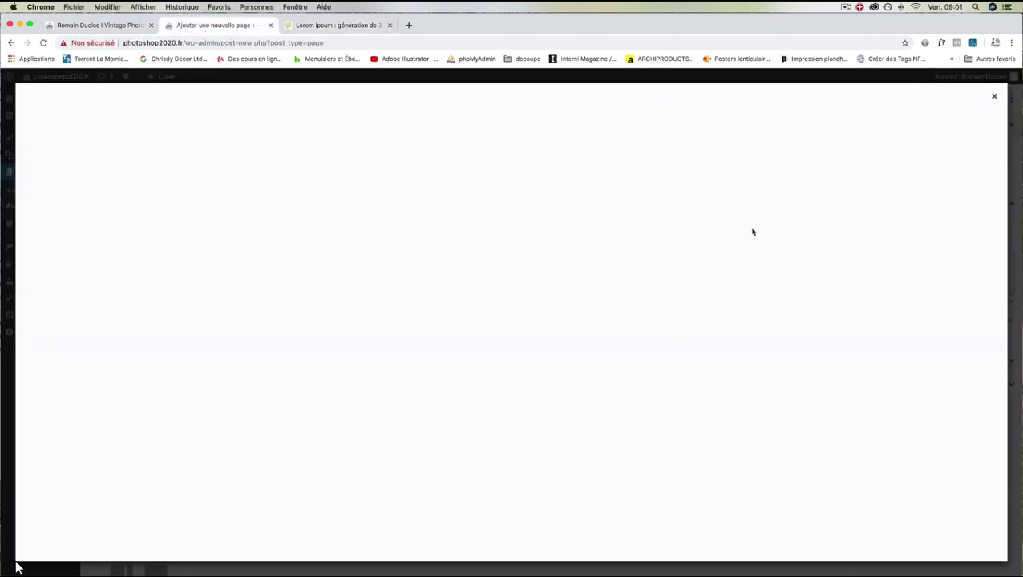
Close the media library and shrink the portrait column by dragging its resize handle left.
{"action": "left_click", "coordinate": [994, 96]}
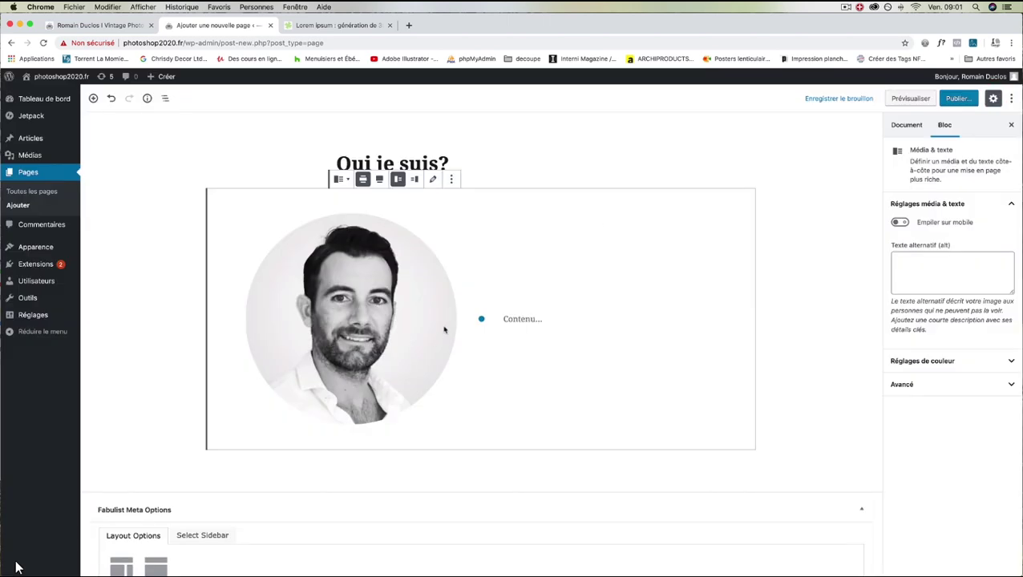
{"action": "left_click", "coordinate": [430, 335]}
{"action": "left_click_drag", "start_coordinate": [477, 324], "coordinate": [307, 275]}
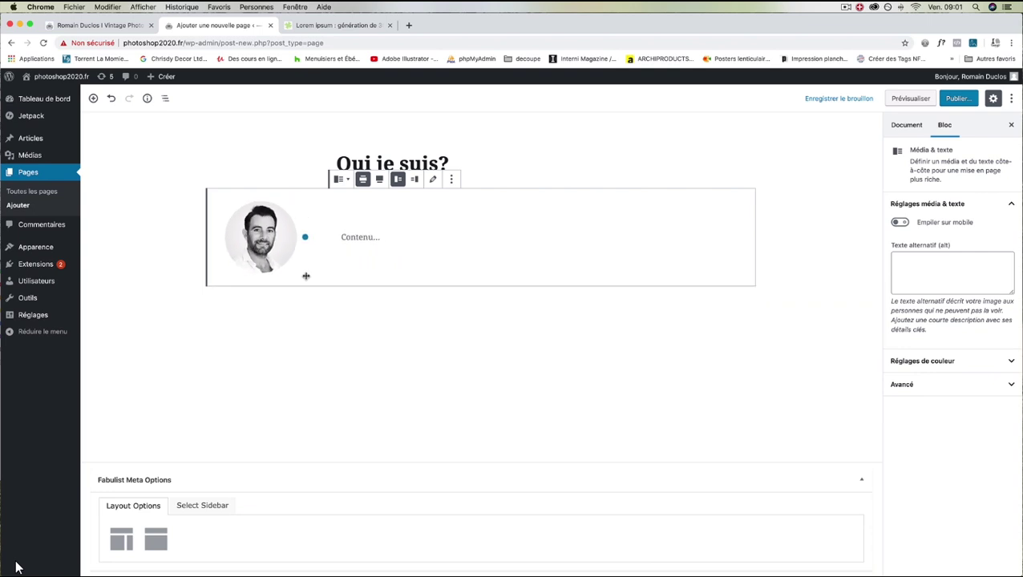
Paste the lorem ipsum into the text side and add the designer's name with 'Designer Graphique' above it.
{"action": "left_click", "coordinate": [358, 237]}
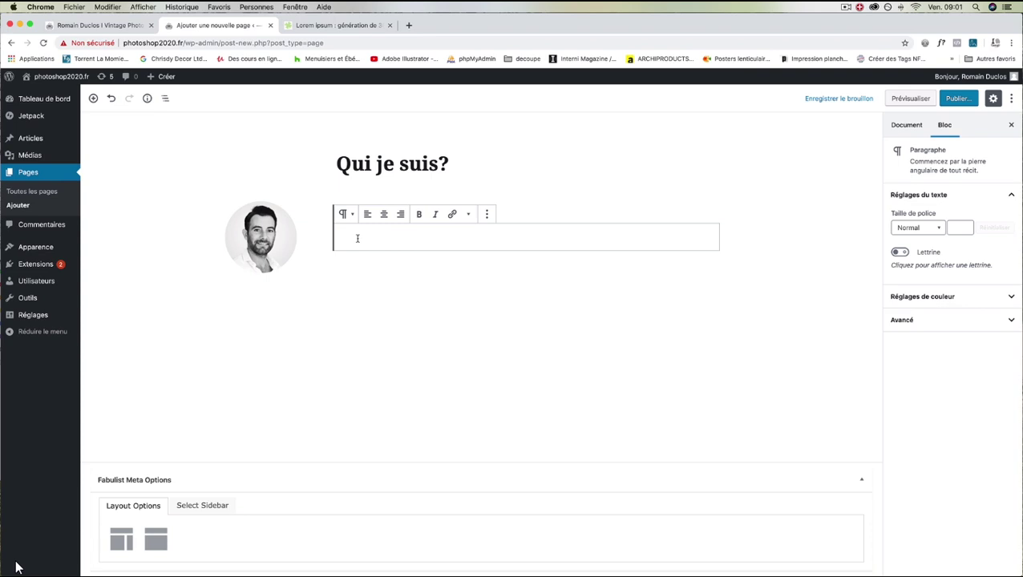
{"action": "key", "text": "super+v"}
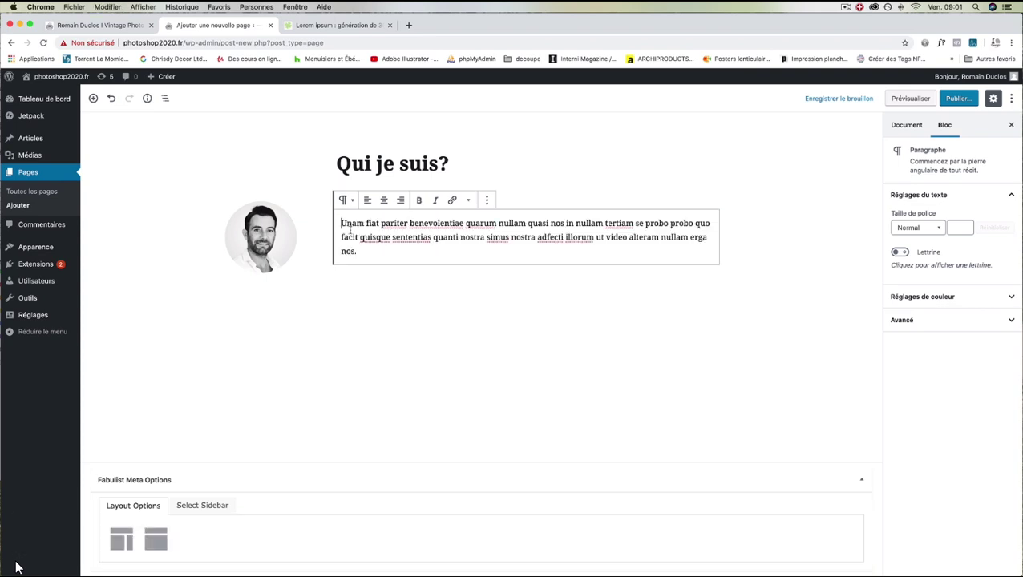
{"action": "key", "text": "Return"}
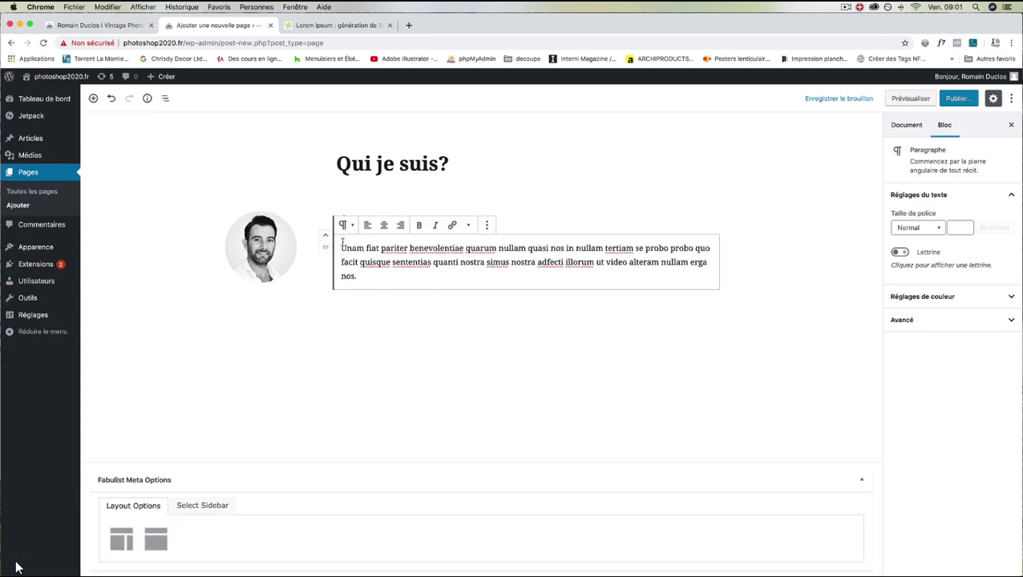
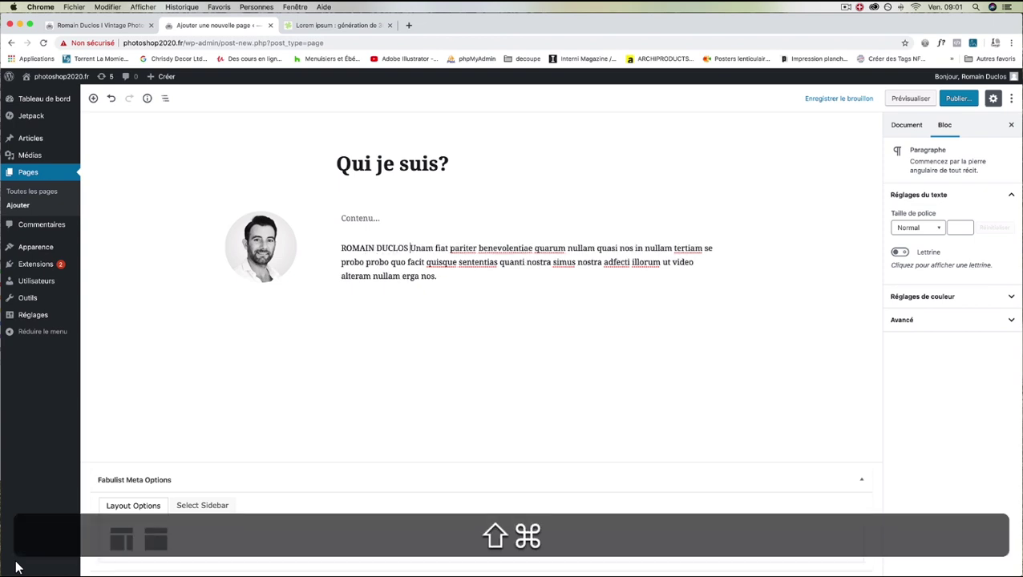
{"action": "type", "text": " | "}
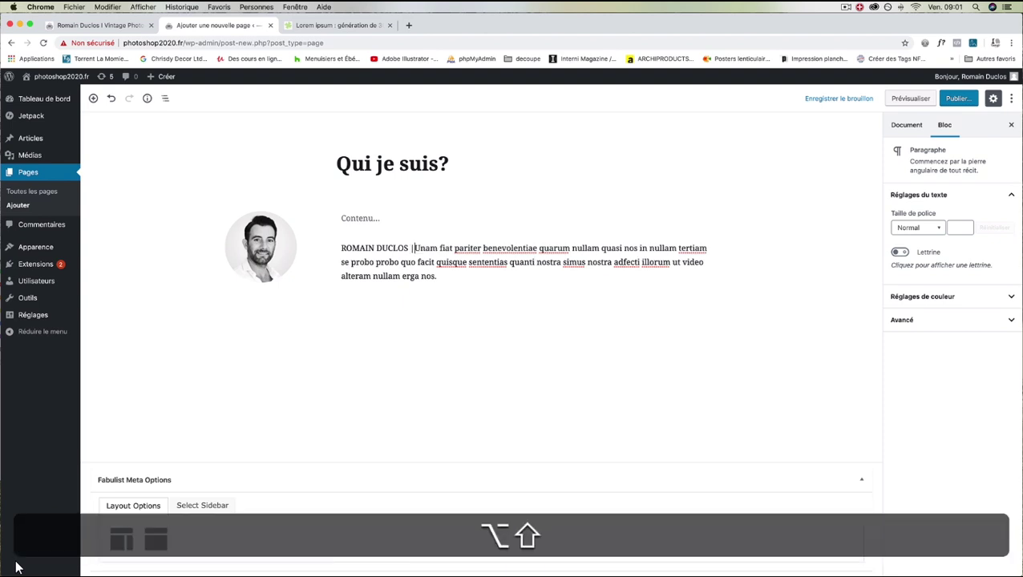
{"action": "type", "text": "Designer "}
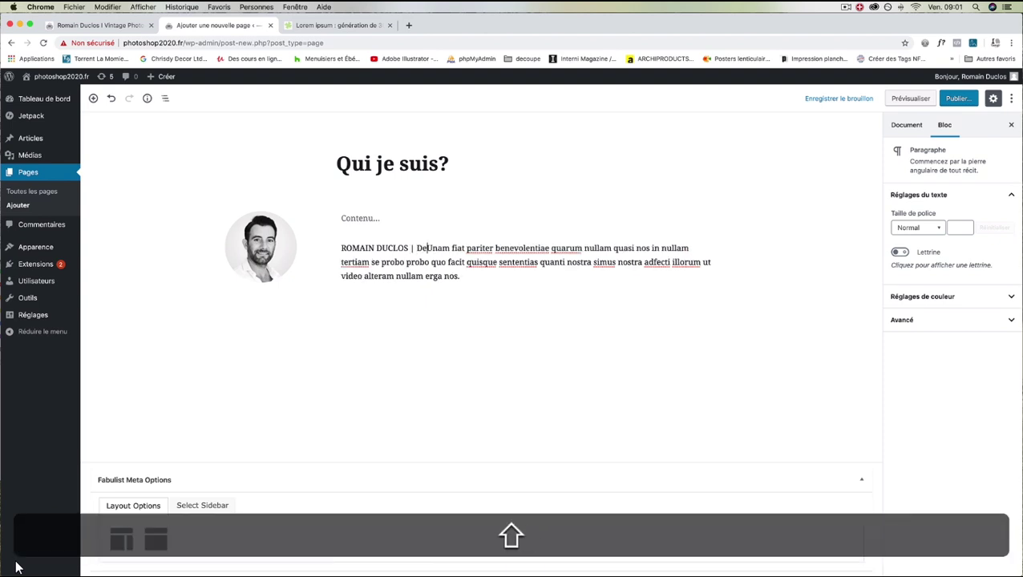
{"action": "type", "text": "Graphique"}
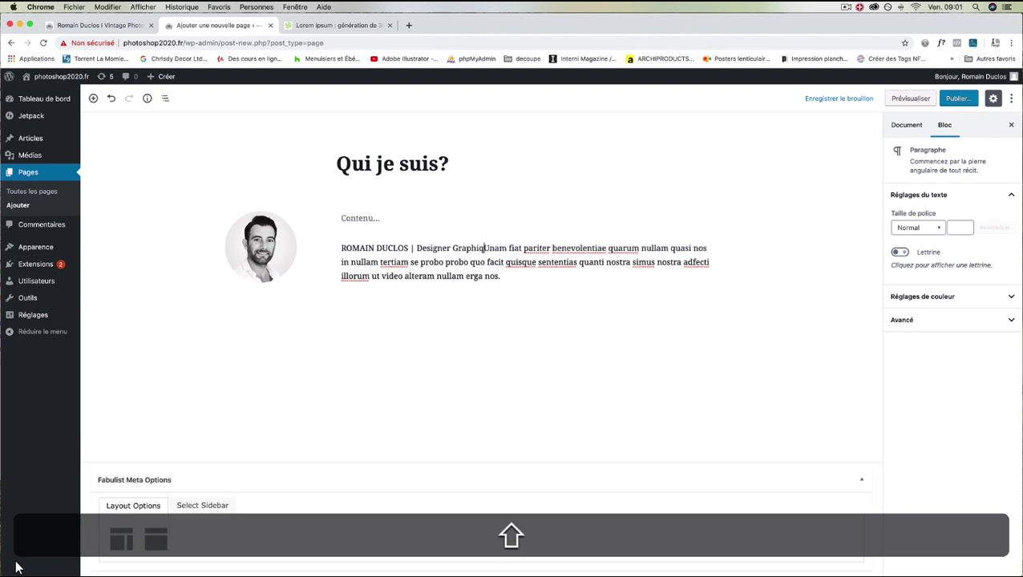
{"action": "key", "text": "Return"}
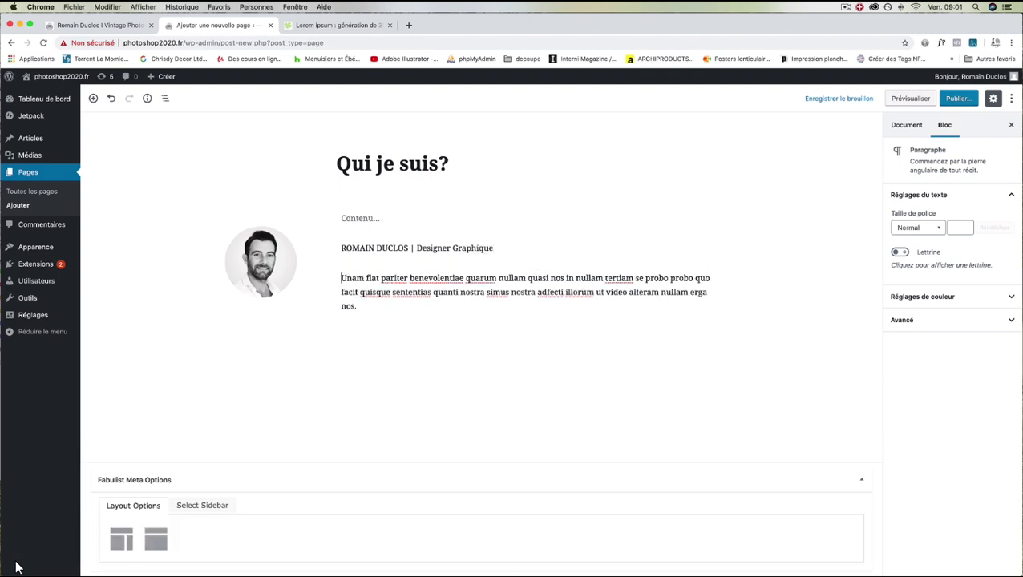
{"action": "key", "text": "BackSpace"}
{"action": "key", "text": "Return"}
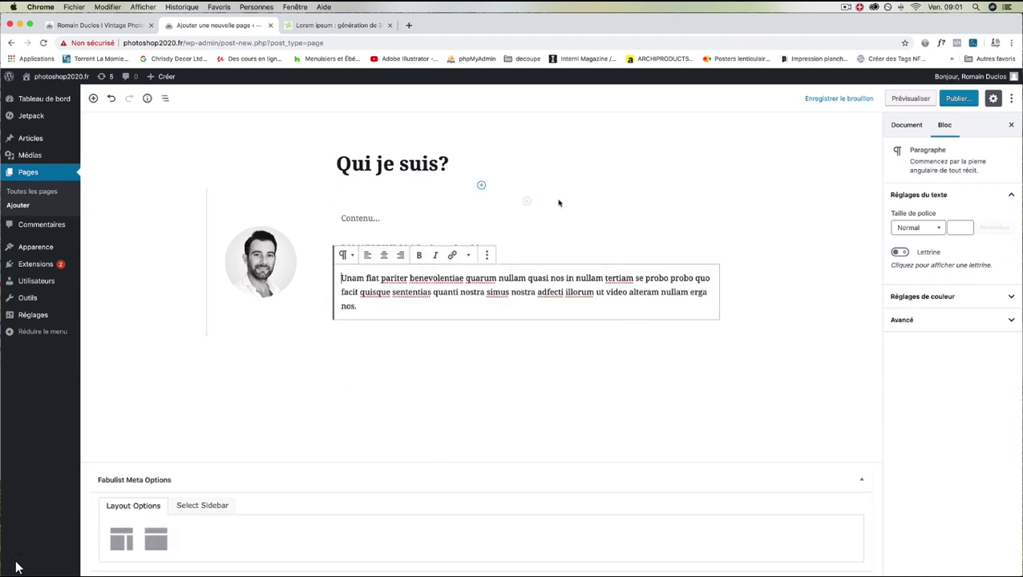
Fix the word 'nostra', put the bio on a line break after the name line, and select that line.
{"action": "left_click", "coordinate": [469, 294]}
{"action": "key", "text": "BackSpace"}
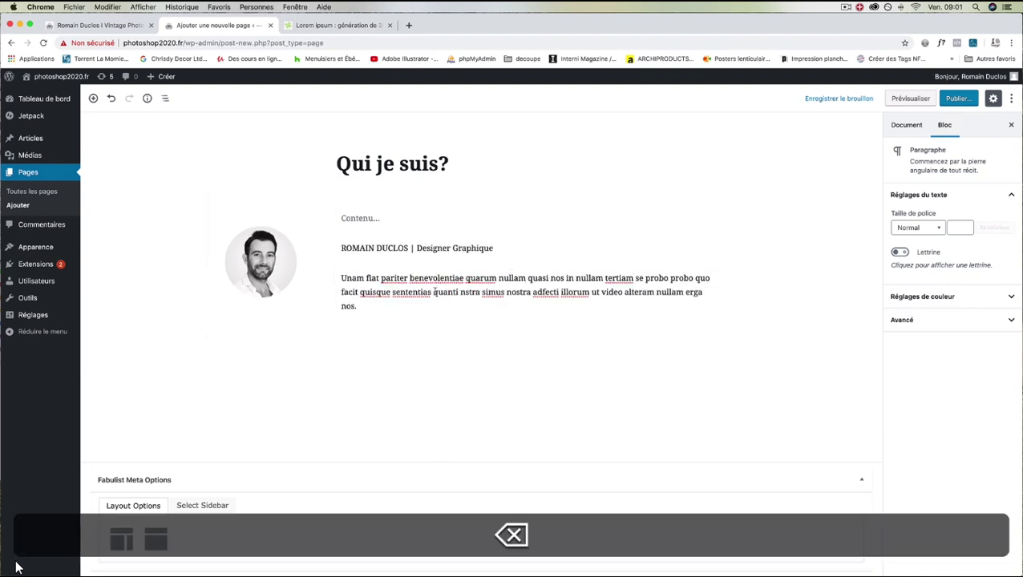
{"action": "left_click", "coordinate": [341, 278]}
{"action": "key", "text": "BackSpace"}
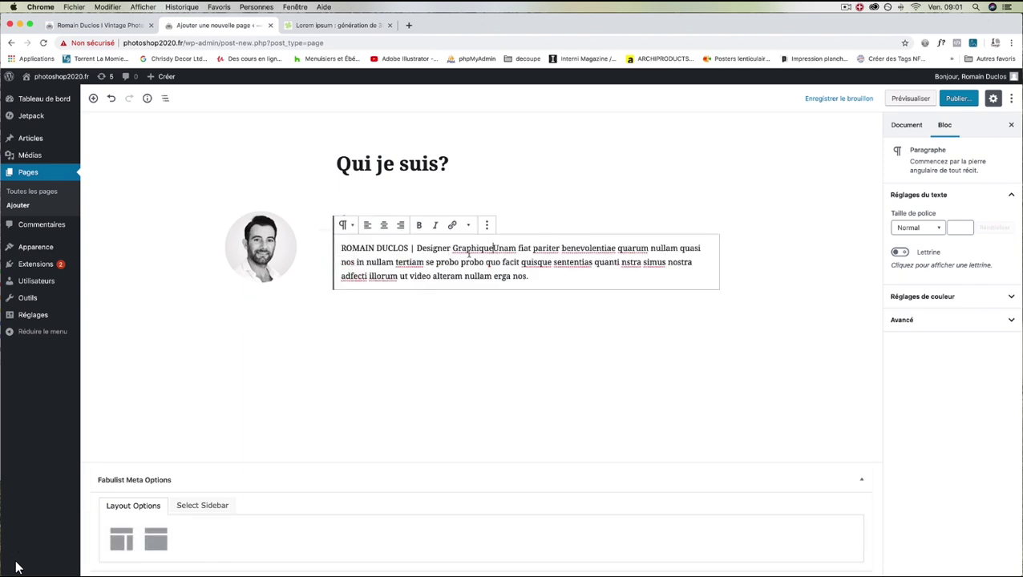
{"action": "key", "text": "shift+Return"}
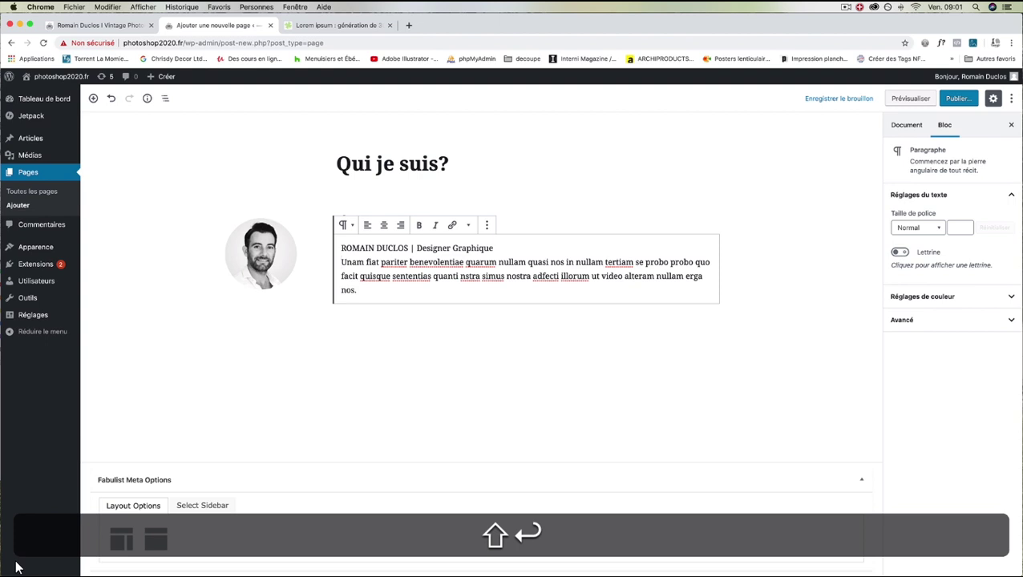
{"action": "left_click_drag", "start_coordinate": [495, 248], "coordinate": [341, 249]}
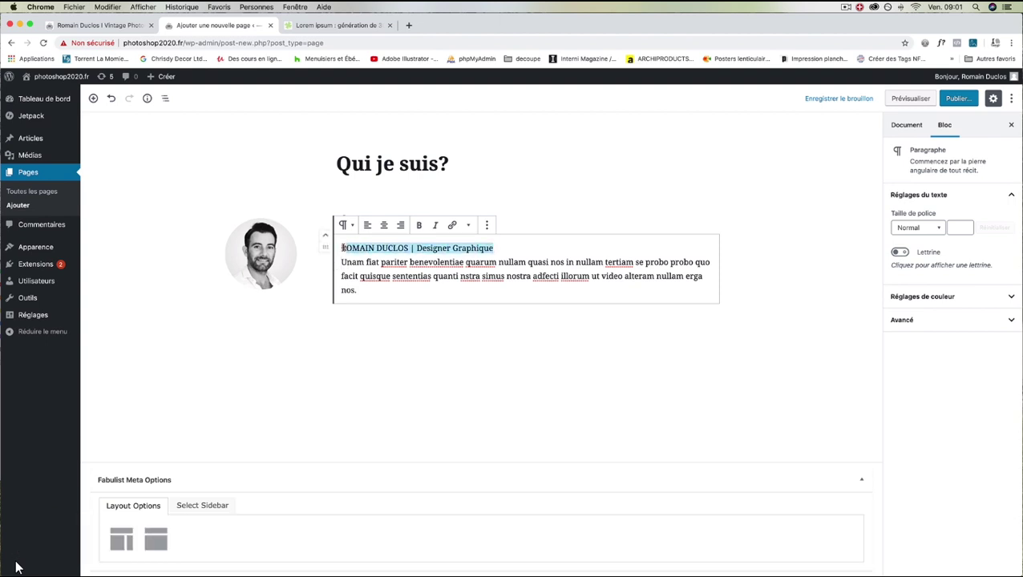
Bold the name and 'Designer Graphique' line, then return the sidebar to block settings.
{"action": "left_click", "coordinate": [418, 226]}
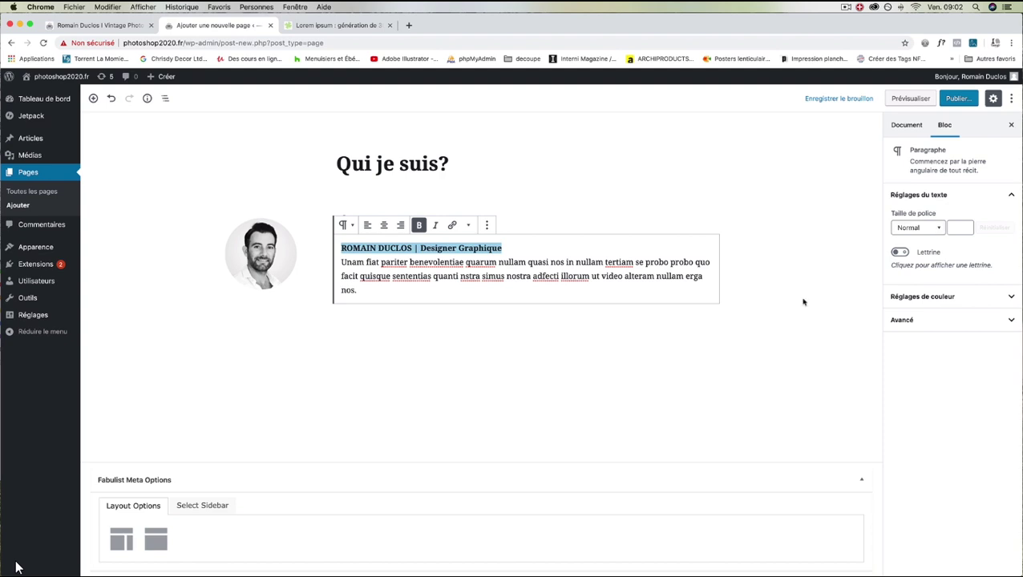
{"action": "left_click", "coordinate": [721, 379]}
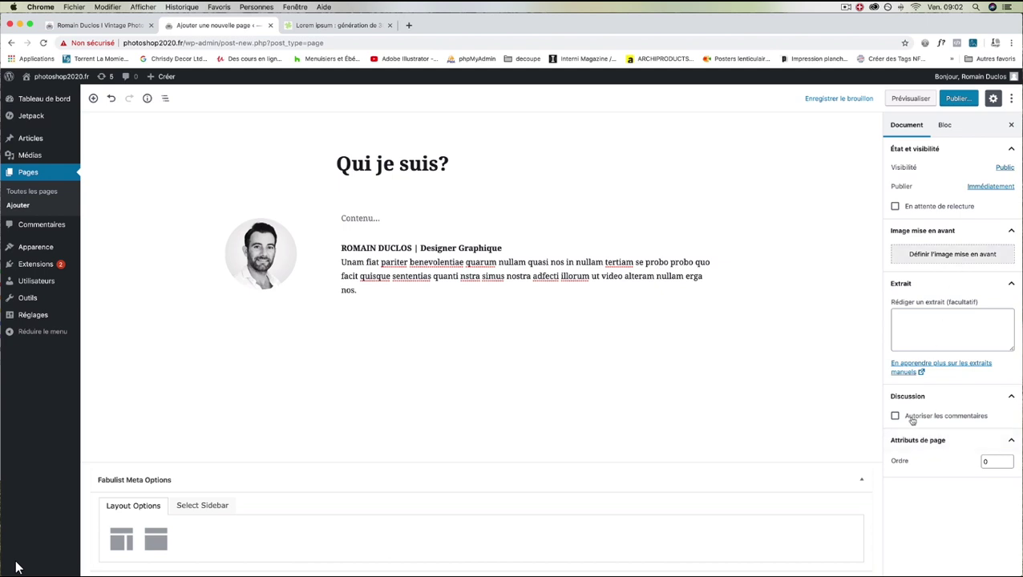
{"action": "left_click", "coordinate": [944, 125]}
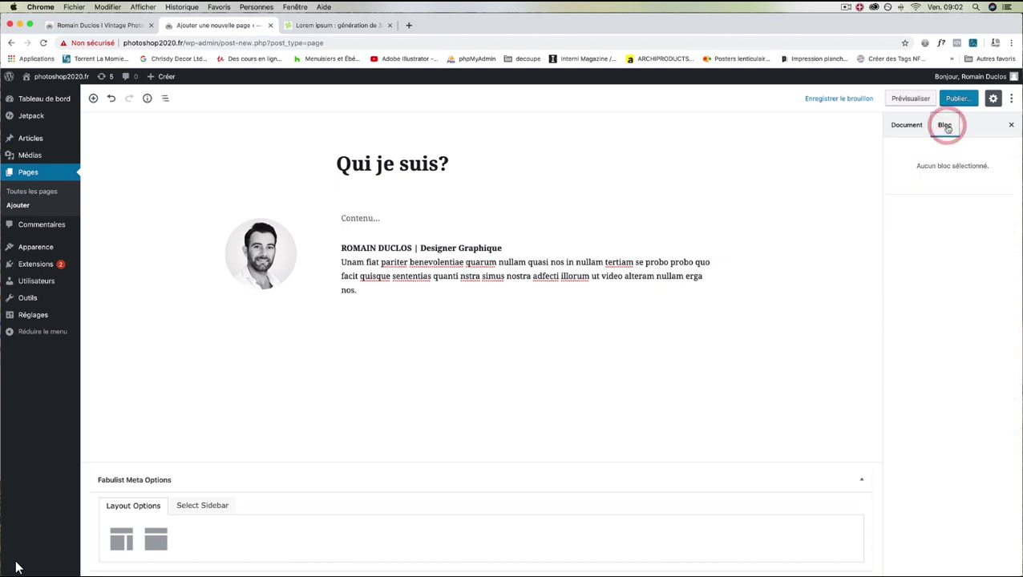
Select the Média & texte block and try red, dark and grey background colours.
{"action": "left_click", "coordinate": [207, 229]}
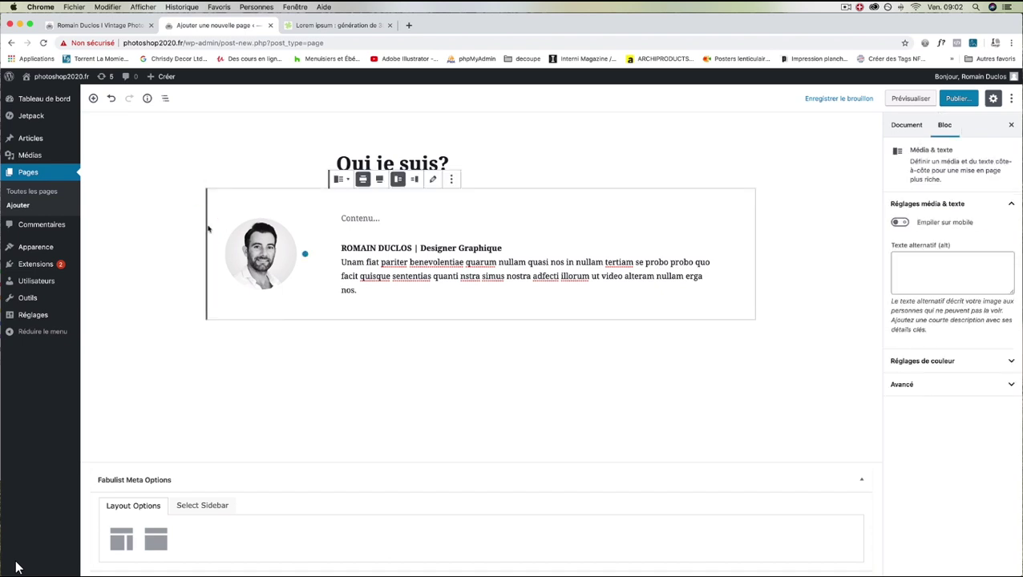
{"action": "left_click", "coordinate": [1001, 361]}
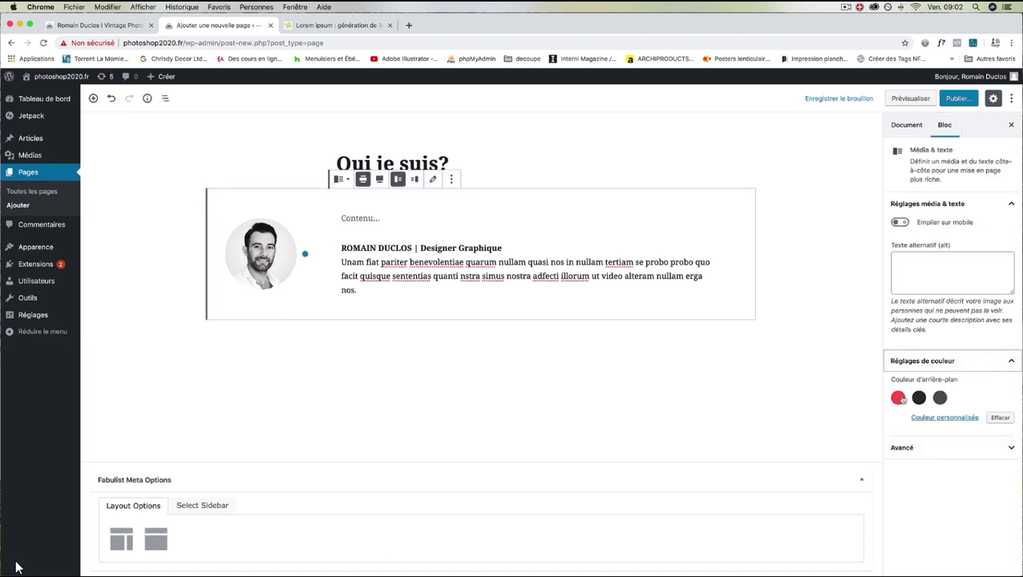
{"action": "left_click", "coordinate": [897, 398]}
{"action": "left_click", "coordinate": [897, 398]}
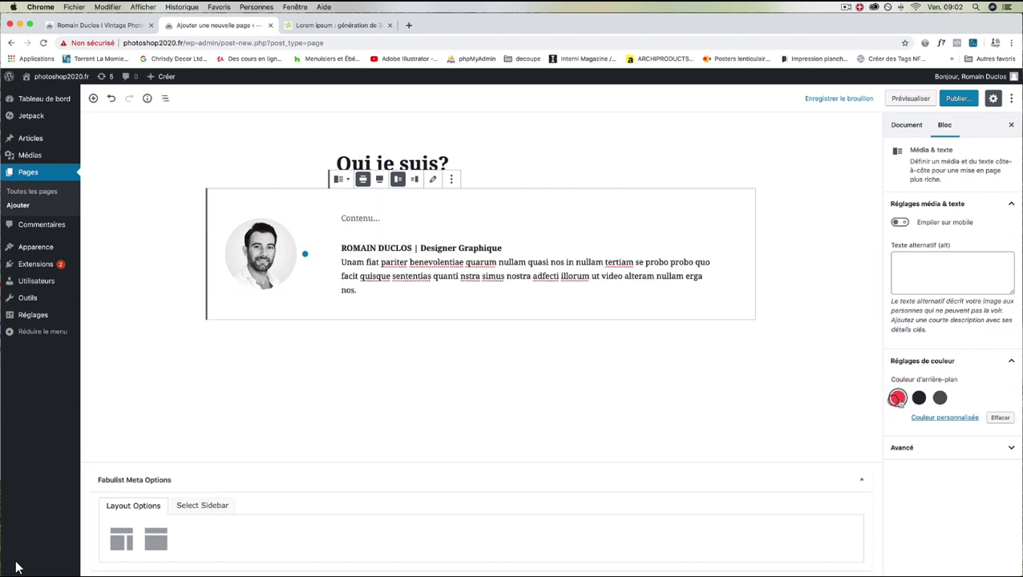
{"action": "left_click", "coordinate": [918, 399]}
{"action": "left_click", "coordinate": [940, 399]}
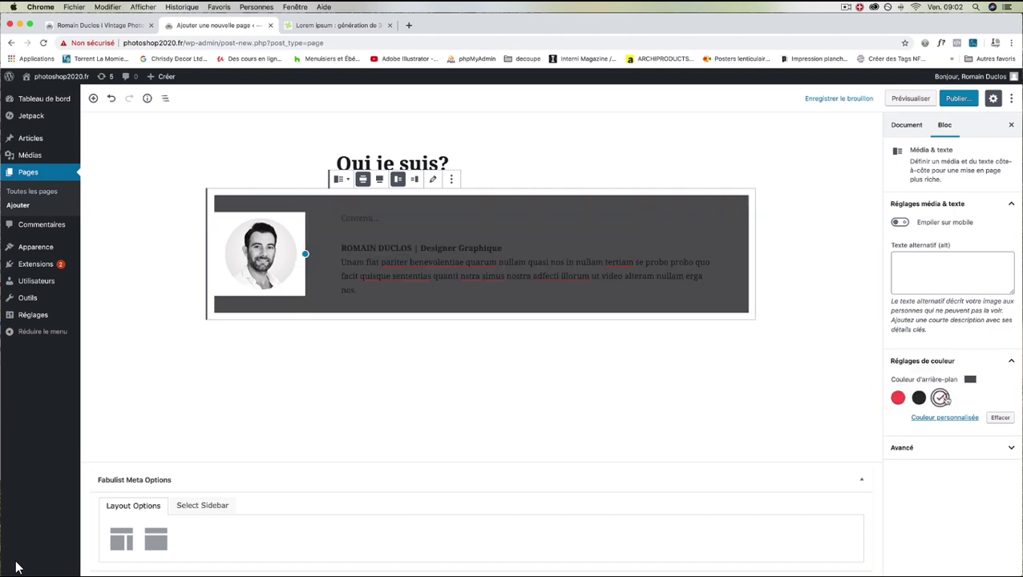
Try a custom cyan #28d3f9 background, clear it to white, and check the advanced settings.
{"action": "left_click", "coordinate": [950, 416]}
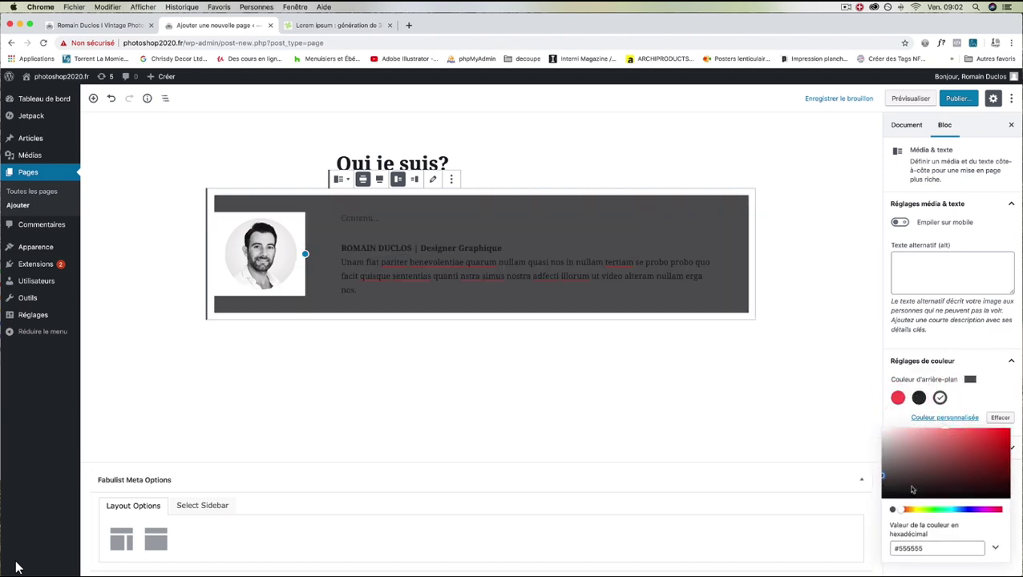
{"action": "left_click_drag", "start_coordinate": [903, 513], "coordinate": [954, 510]}
{"action": "left_click", "coordinate": [989, 430]}
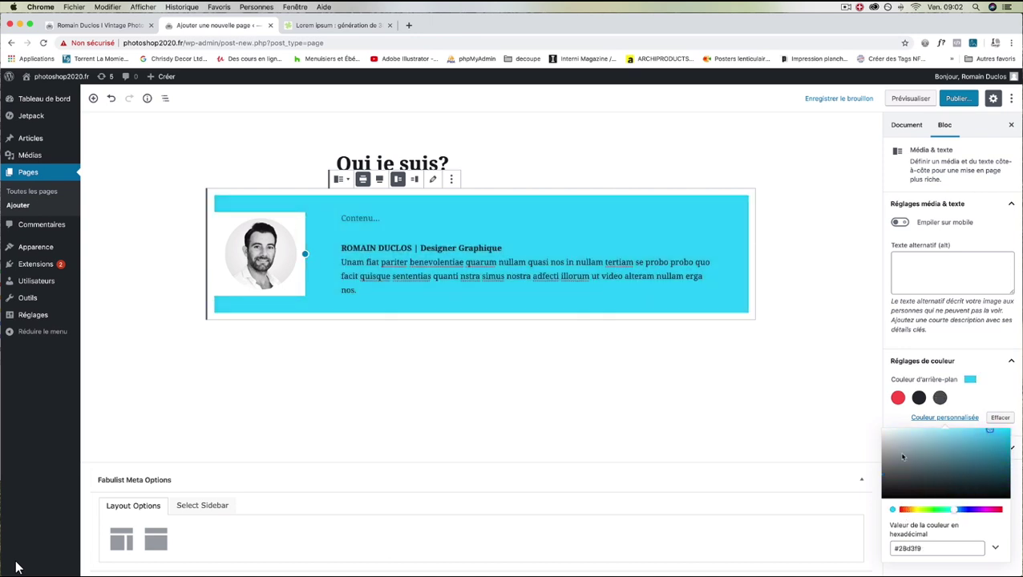
{"action": "left_click_drag", "start_coordinate": [902, 456], "coordinate": [883, 427]}
{"action": "left_click", "coordinate": [878, 420]}
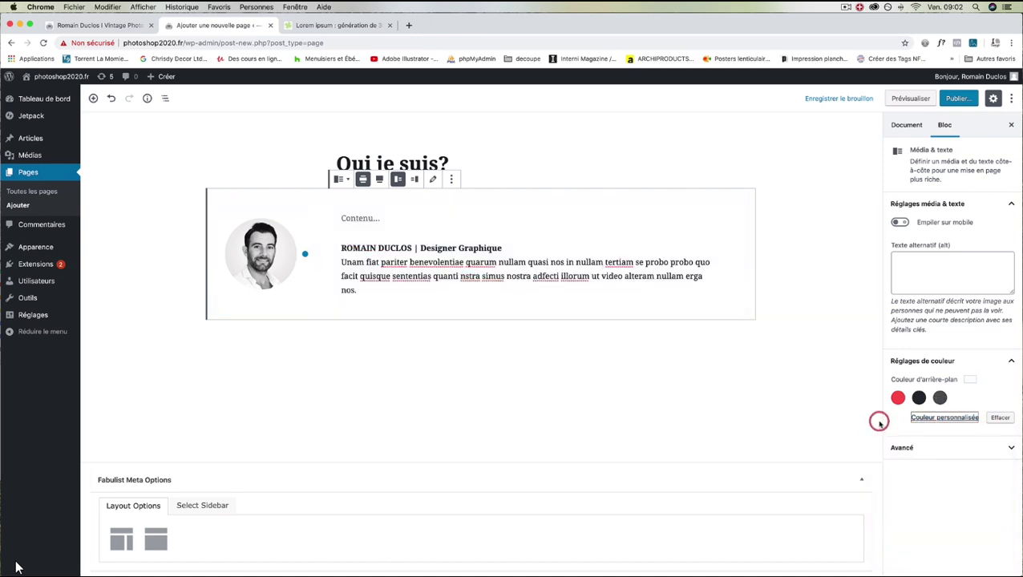
{"action": "left_click", "coordinate": [985, 448]}
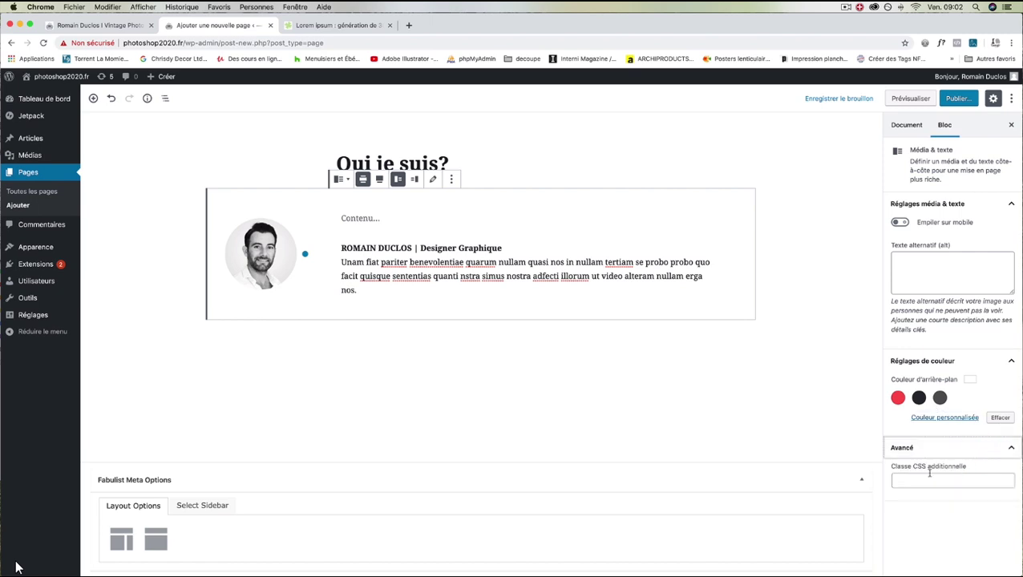
{"action": "left_click", "coordinate": [906, 126]}
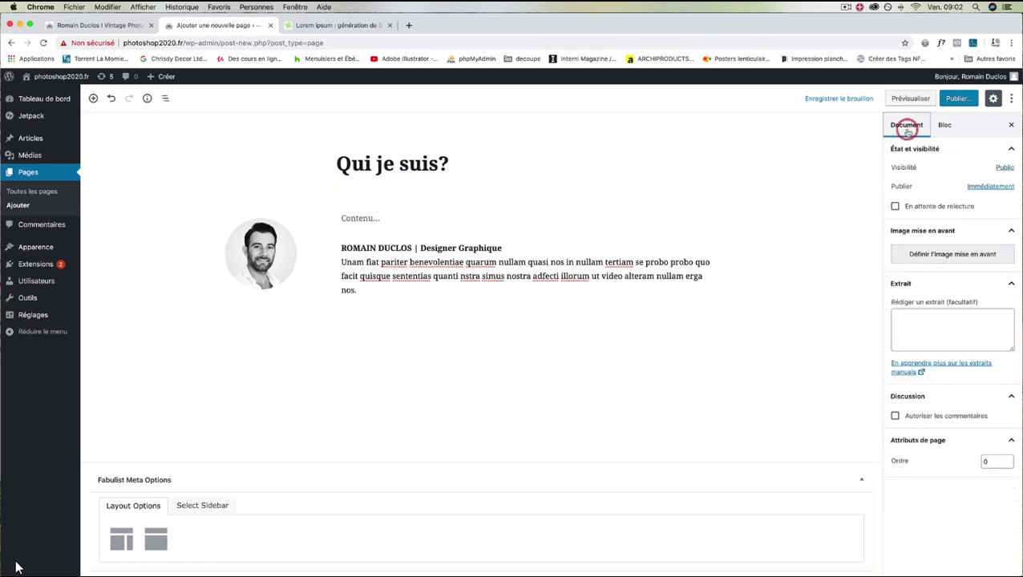
{"action": "left_click", "coordinate": [376, 174]}
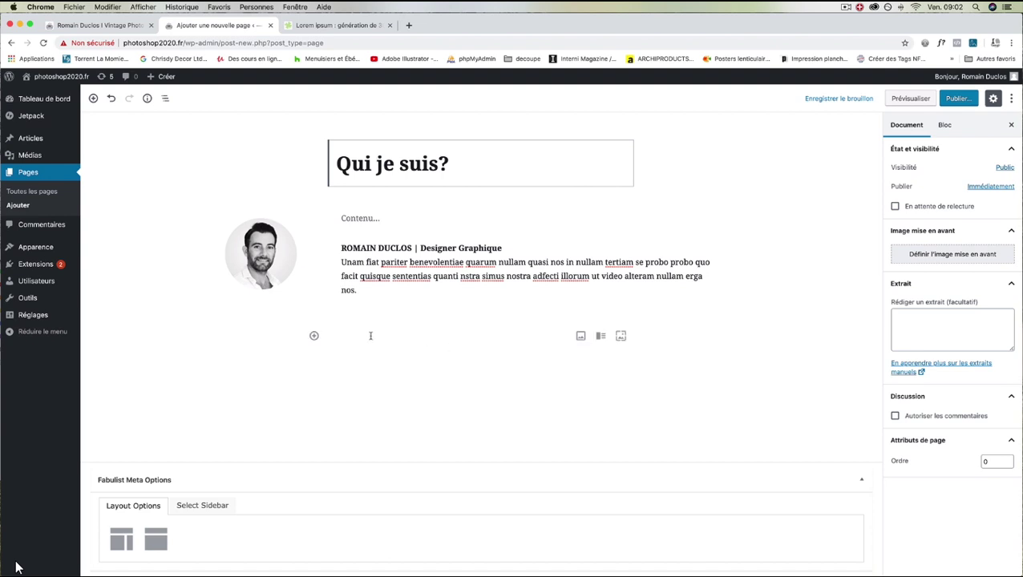
{"action": "left_click", "coordinate": [313, 335]}
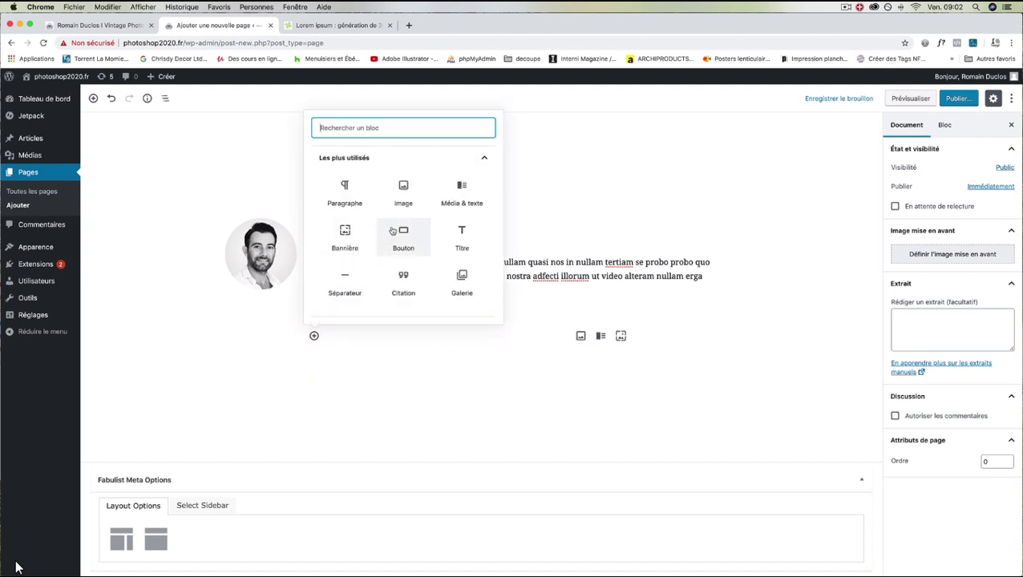
{"action": "scroll", "coordinate": [402, 210], "scroll_direction": "down", "scroll_amount": 3}
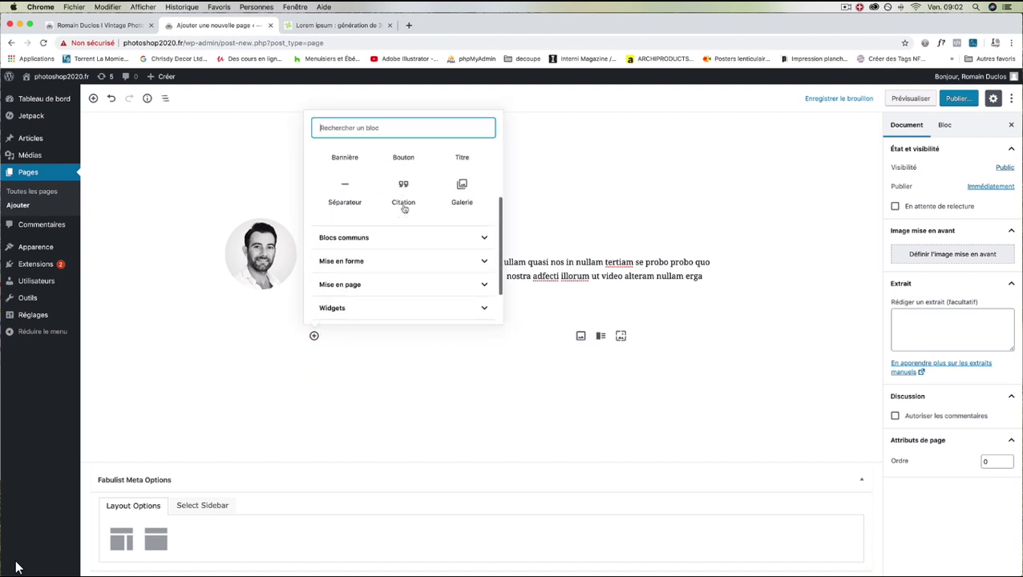
{"action": "left_click", "coordinate": [392, 277]}
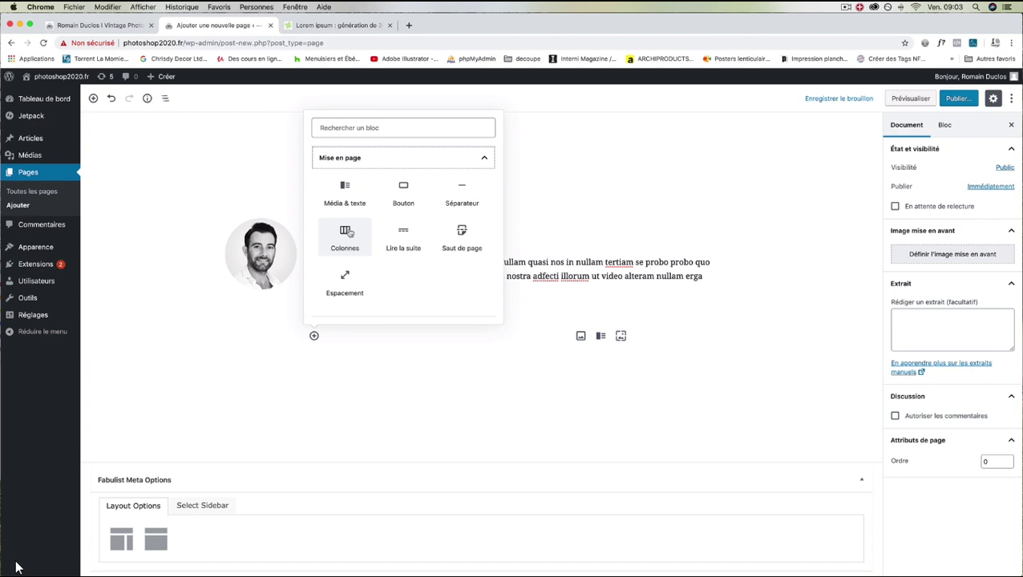
{"action": "left_click", "coordinate": [472, 405]}
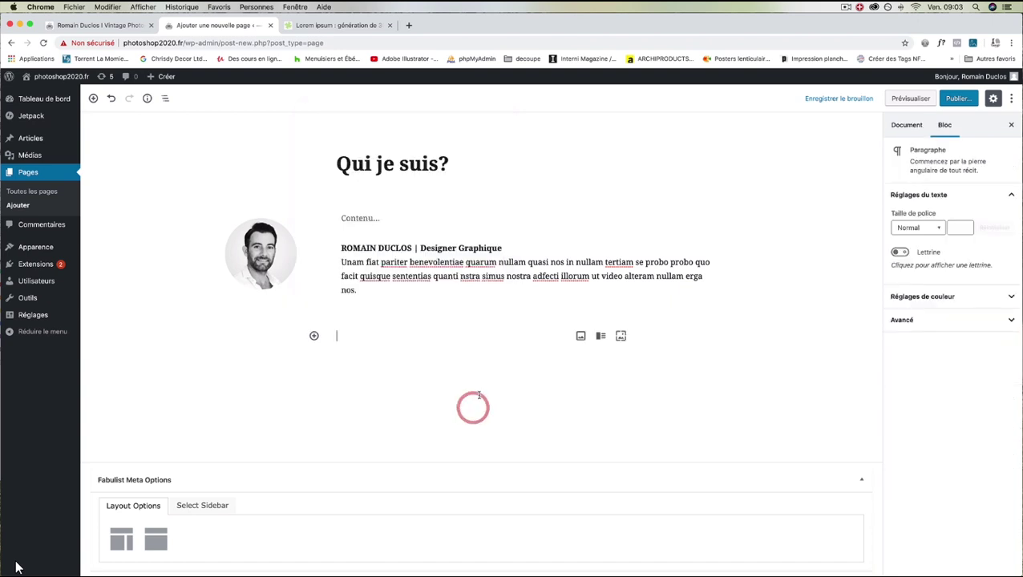
Open the page preview in a new tab, check it, and return to the editor.
{"action": "right_click", "coordinate": [911, 98]}
{"action": "left_click", "coordinate": [881, 101]}
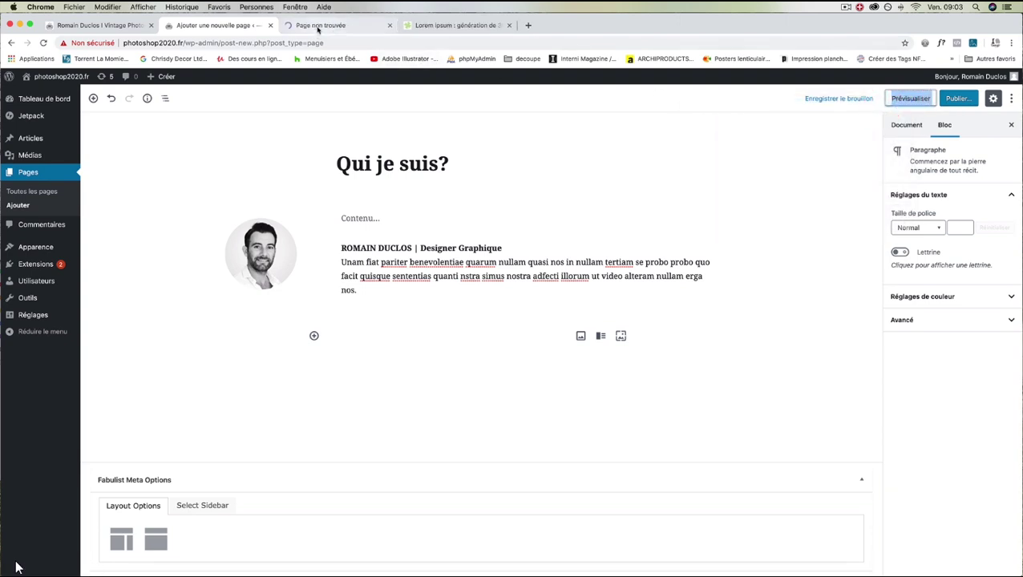
{"action": "left_click", "coordinate": [317, 25]}
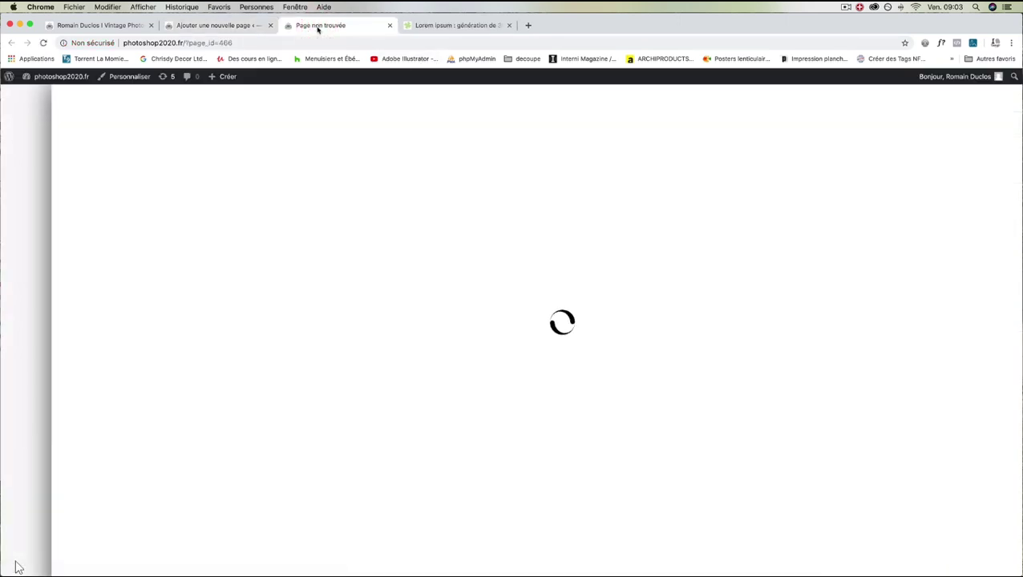
{"action": "scroll", "coordinate": [721, 231], "scroll_direction": "down", "scroll_amount": 5}
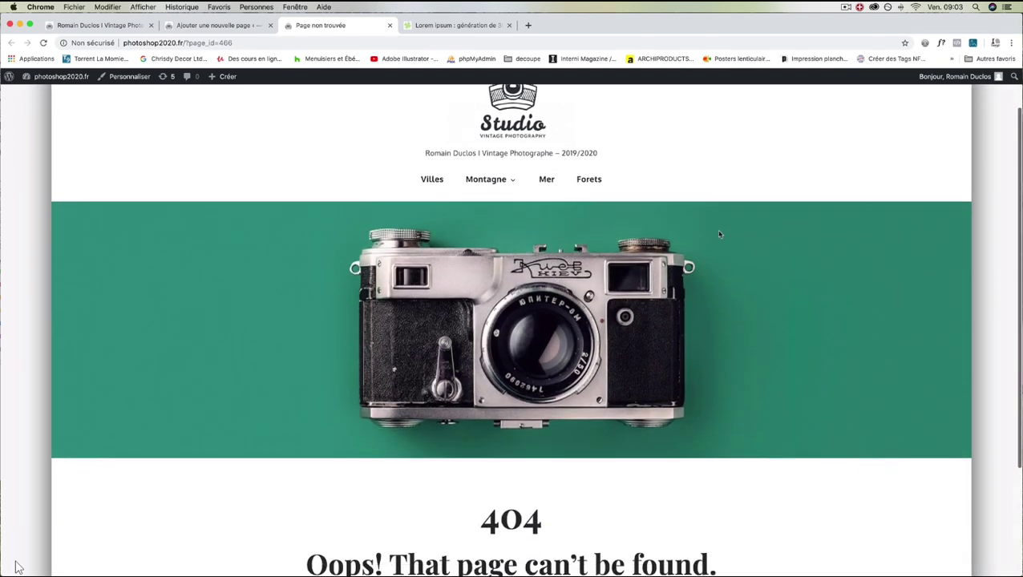
{"action": "left_click", "coordinate": [107, 25]}
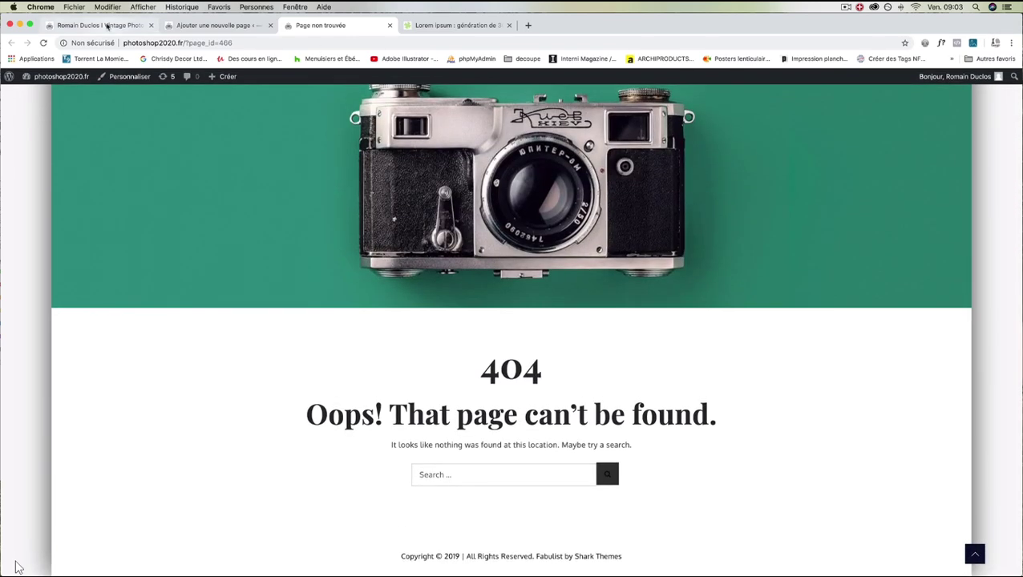
{"action": "left_click", "coordinate": [189, 24]}
Publish the 'Qui je suis?' page and open the live page in a new tab.
{"action": "left_click", "coordinate": [969, 100]}
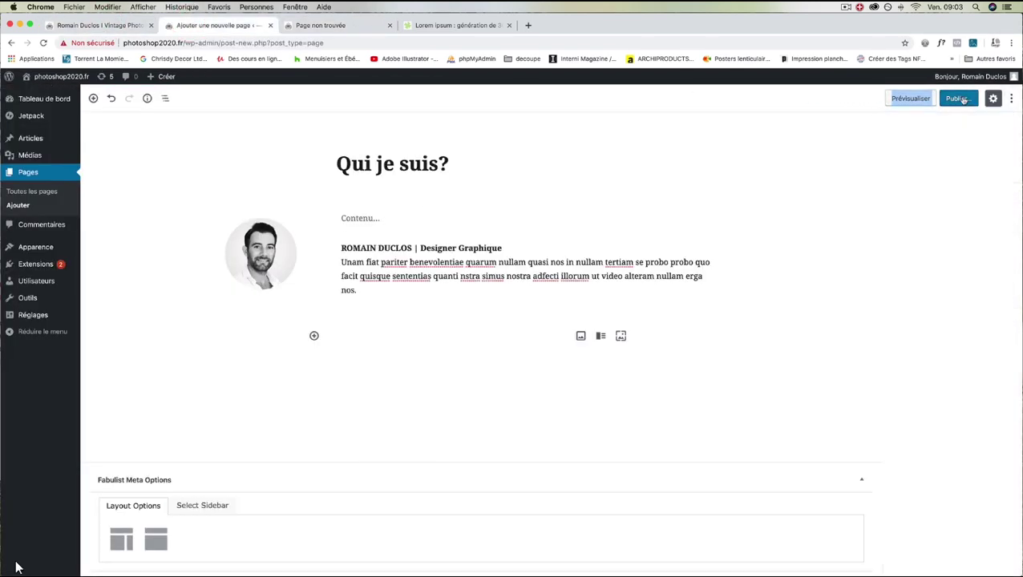
{"action": "left_click", "coordinate": [958, 98]}
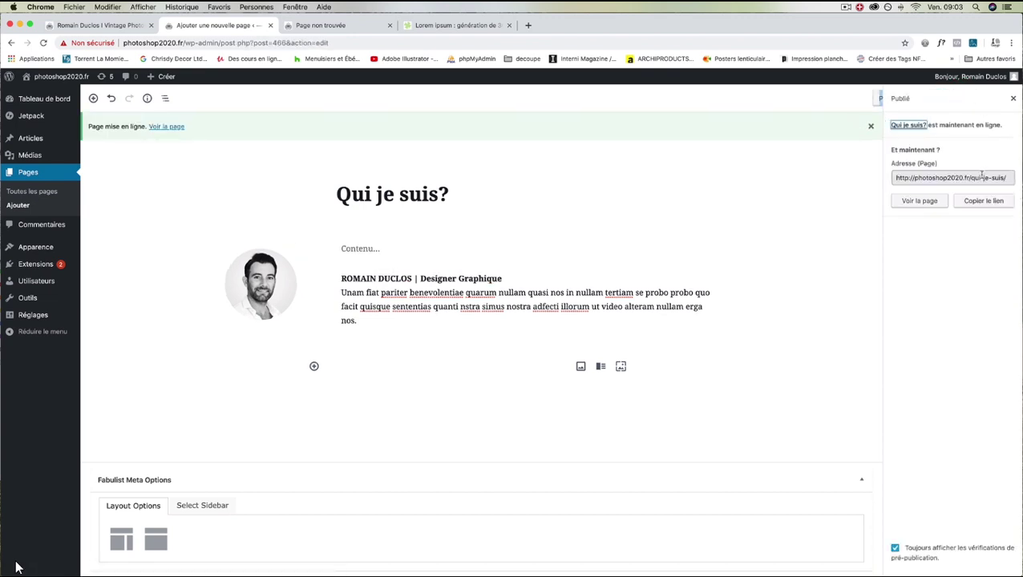
{"action": "right_click", "coordinate": [920, 201]}
{"action": "left_click", "coordinate": [910, 205]}
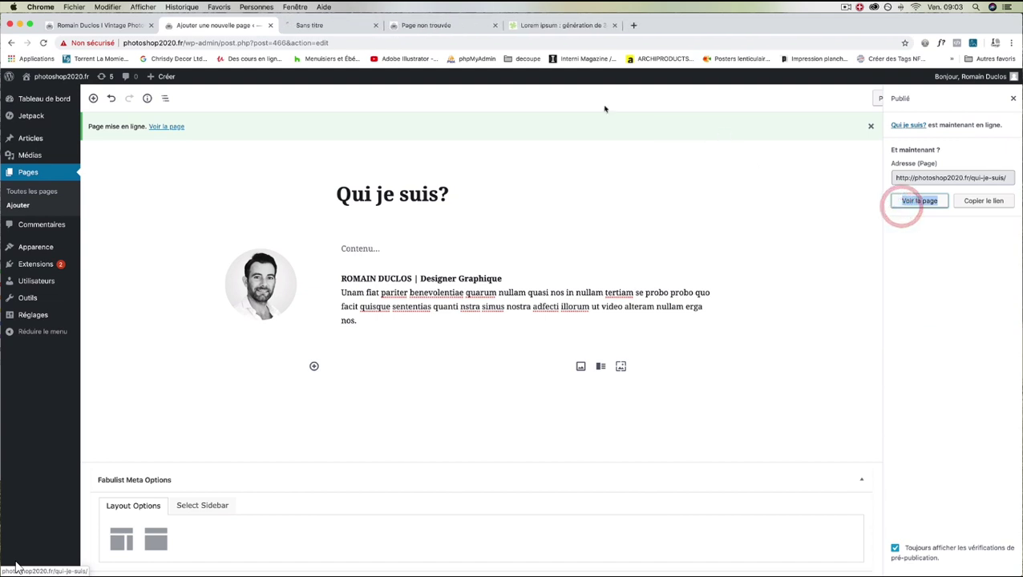
View the live 'Qui je suis?' page, then go back to the editor and select the title.
{"action": "left_click", "coordinate": [331, 26]}
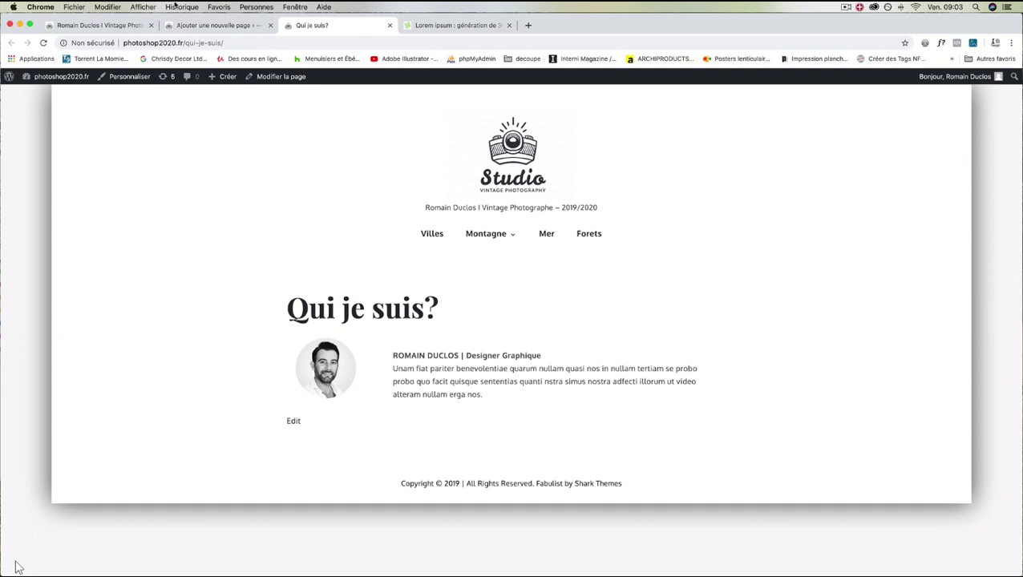
{"action": "left_click", "coordinate": [221, 27]}
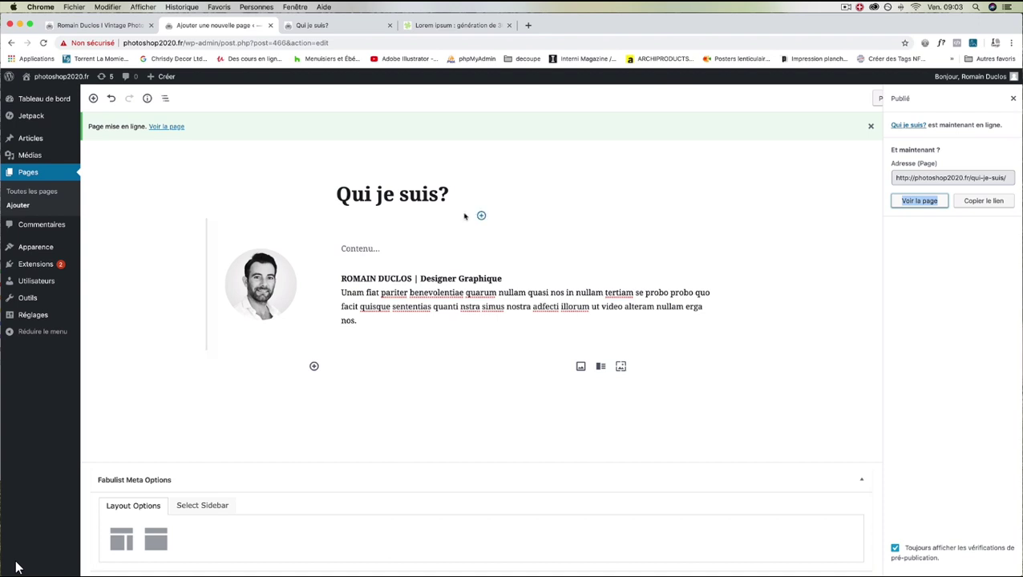
{"action": "left_click", "coordinate": [435, 199]}
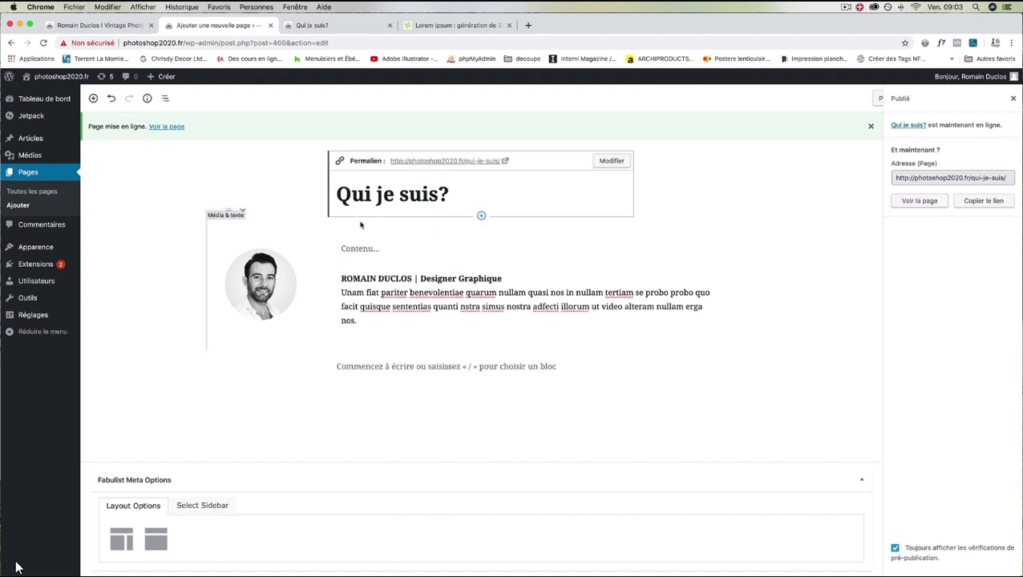
Insert an Image block under the title with Couverture.jpg from the media library.
{"action": "left_click", "coordinate": [482, 216]}
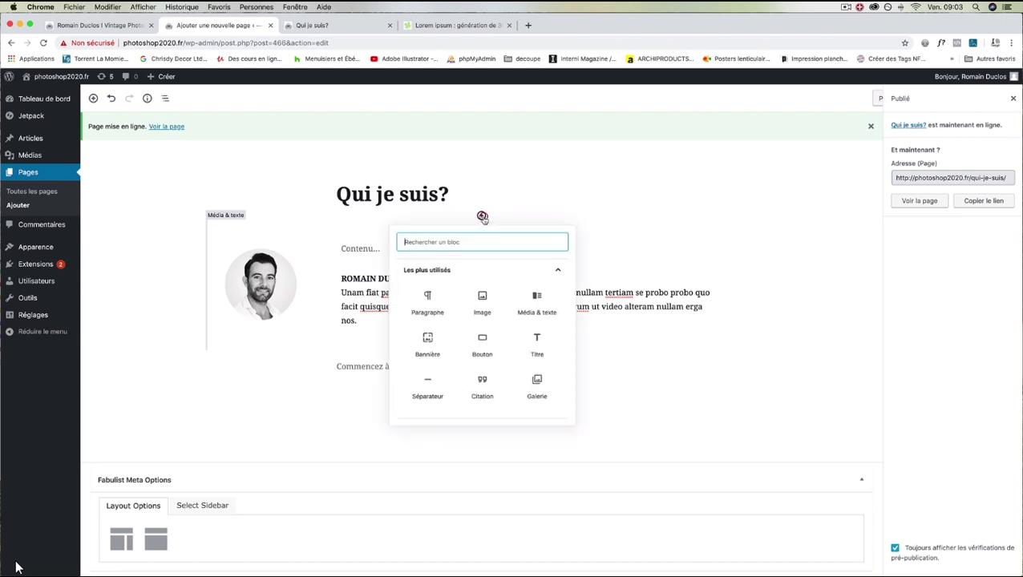
{"action": "left_click", "coordinate": [480, 301]}
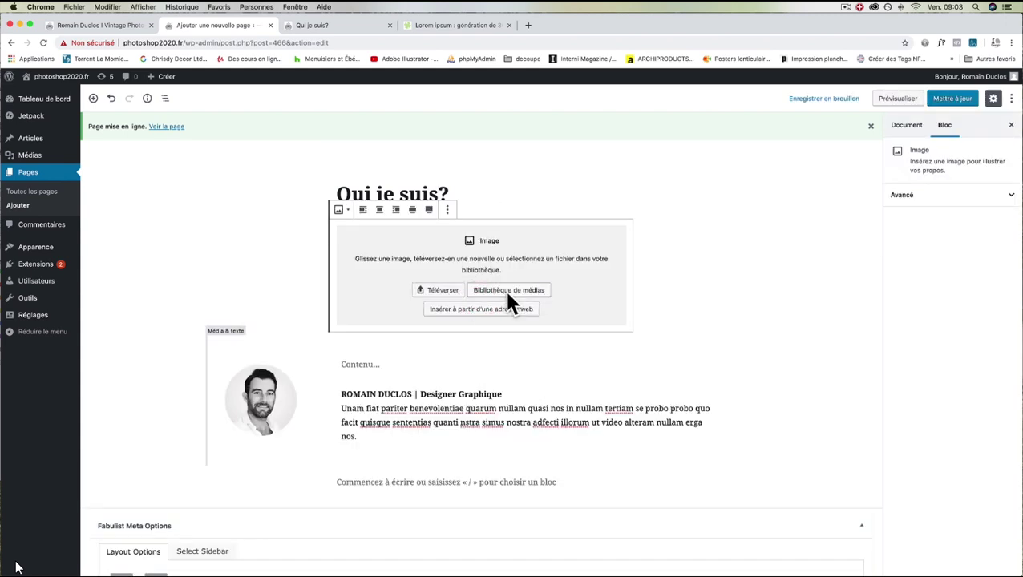
{"action": "left_click", "coordinate": [508, 290]}
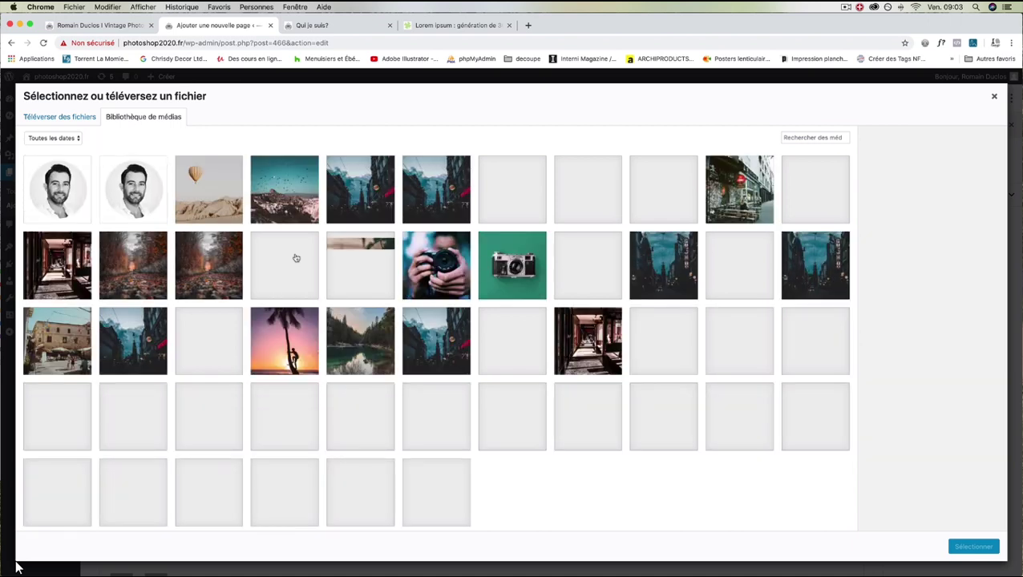
{"action": "left_click", "coordinate": [498, 281]}
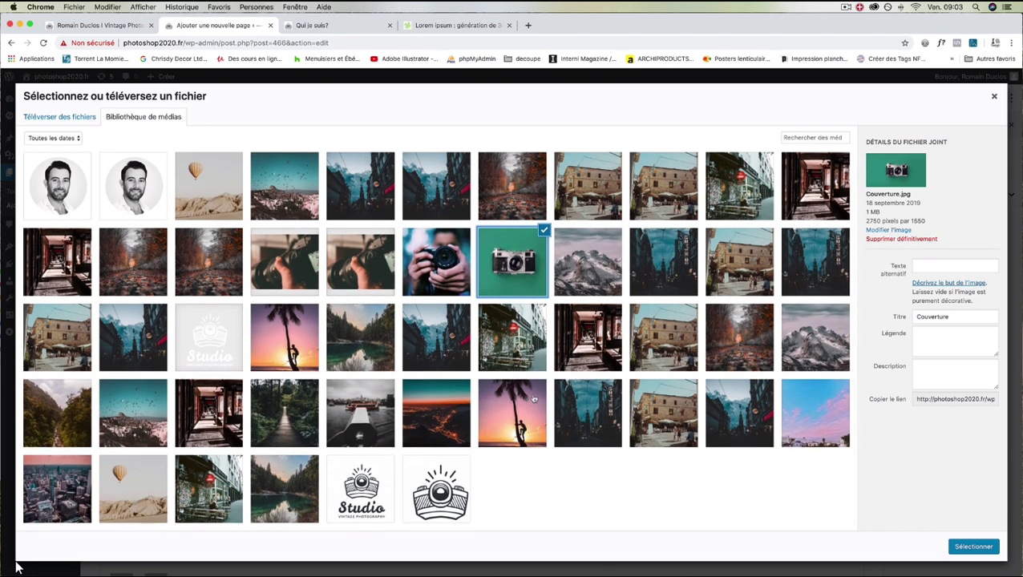
{"action": "left_click", "coordinate": [968, 546]}
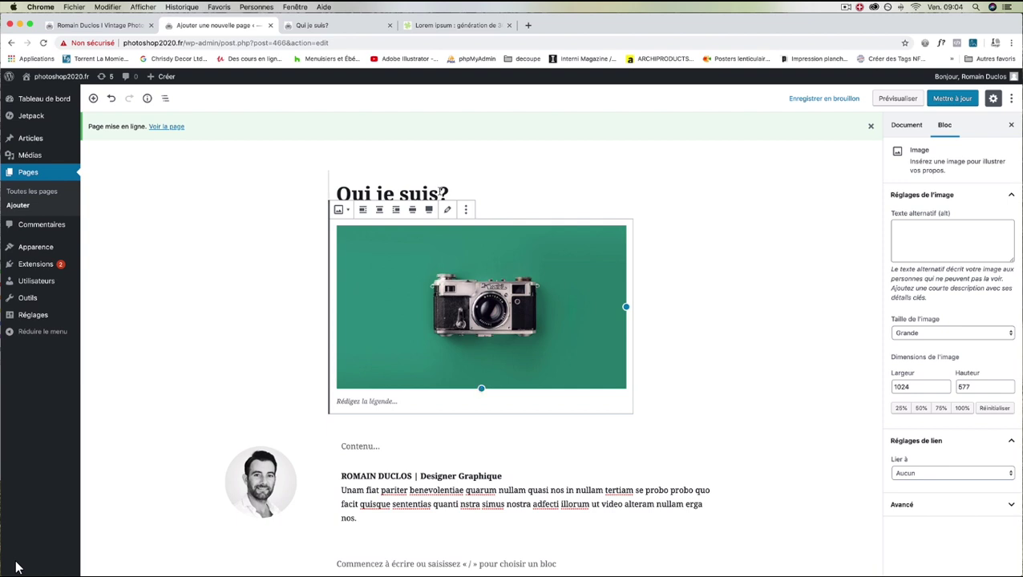
Save the page with Mettre à jour and switch to the live page tab.
{"action": "left_click", "coordinate": [466, 210]}
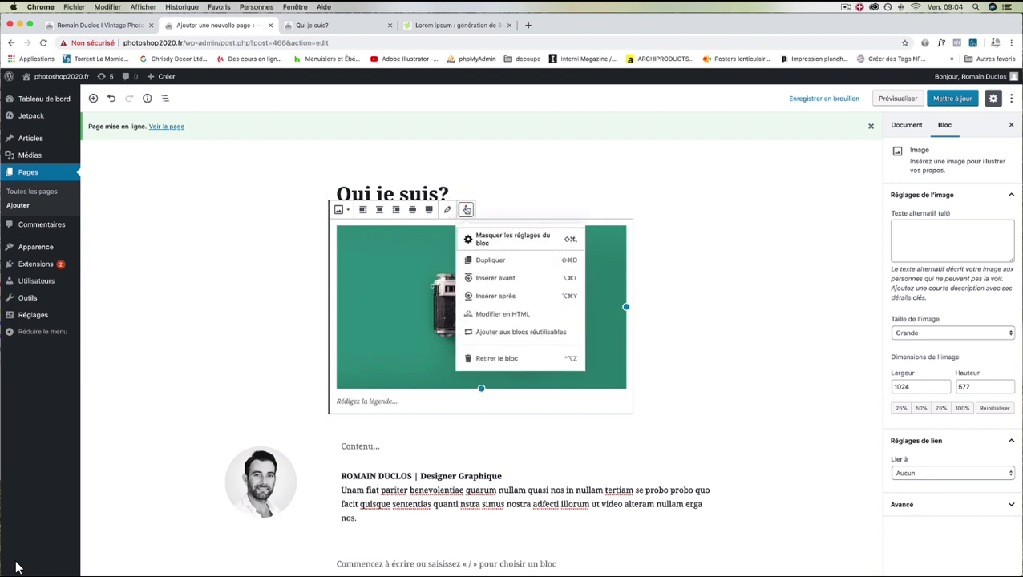
{"action": "left_click", "coordinate": [697, 233]}
{"action": "left_click", "coordinate": [439, 194]}
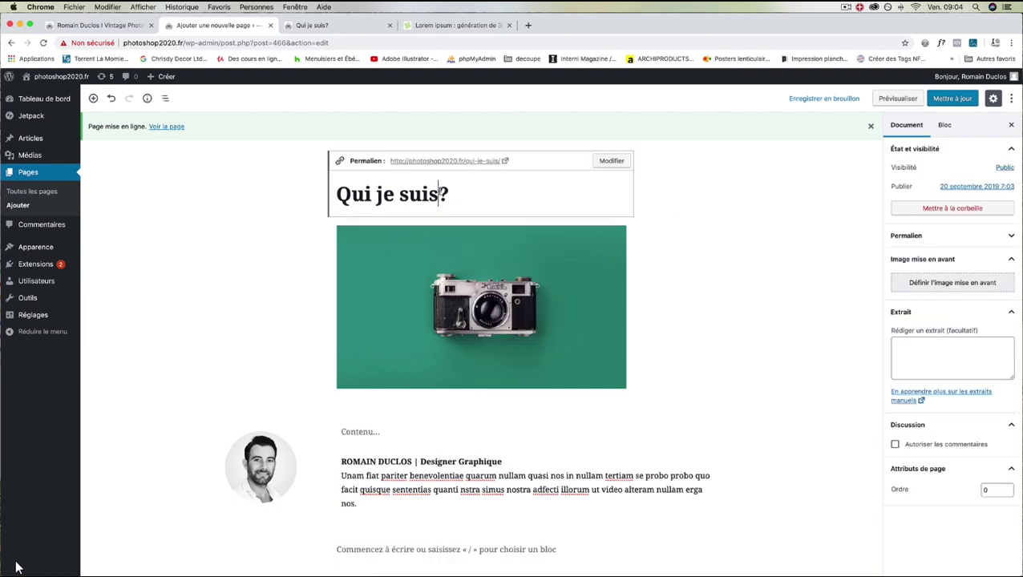
{"action": "left_click", "coordinate": [705, 261]}
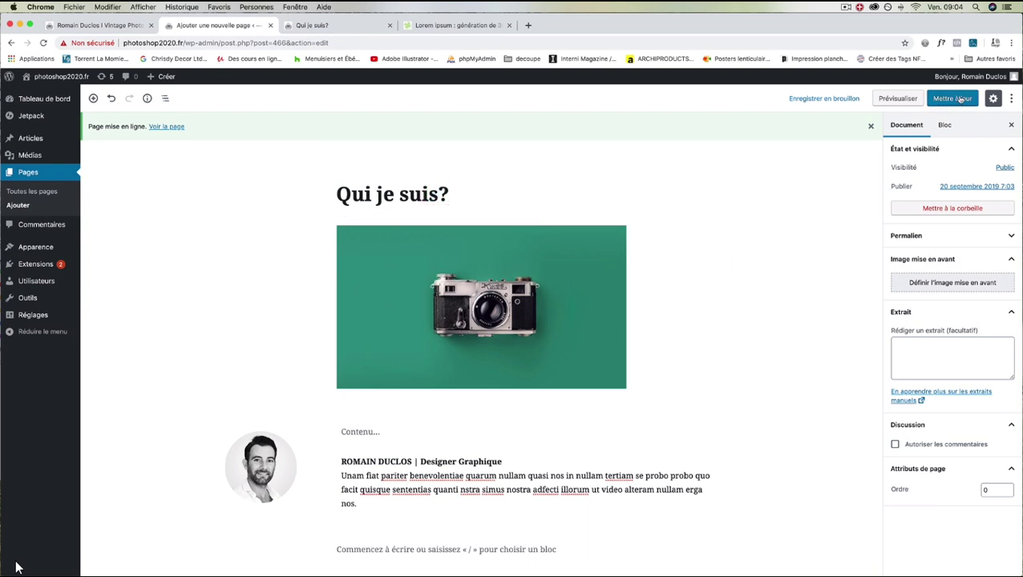
{"action": "left_click", "coordinate": [954, 98]}
{"action": "left_click", "coordinate": [308, 26]}
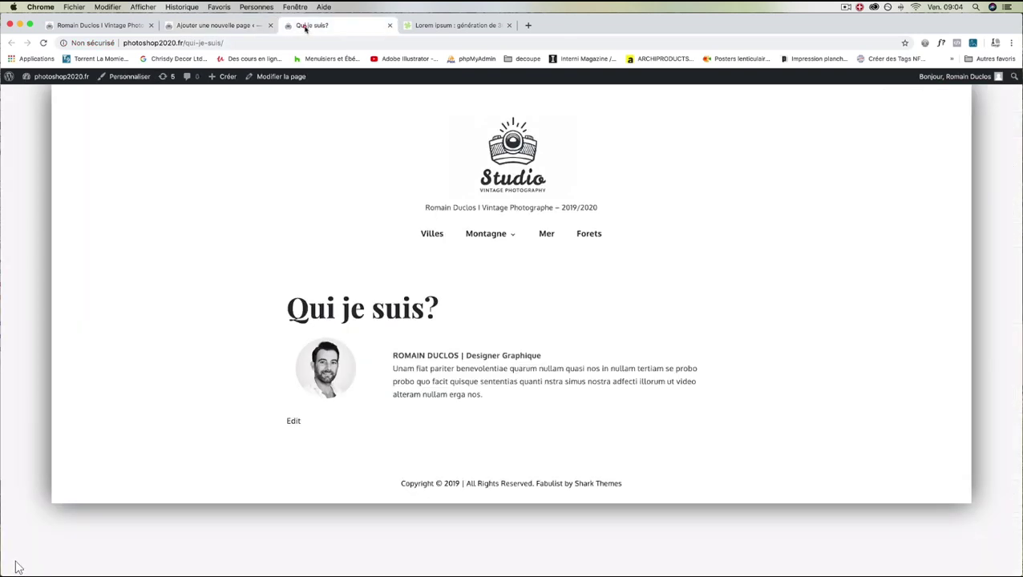
Reload and scroll the live page to check the green camera banner, then return to the editor.
{"action": "left_click", "coordinate": [44, 43]}
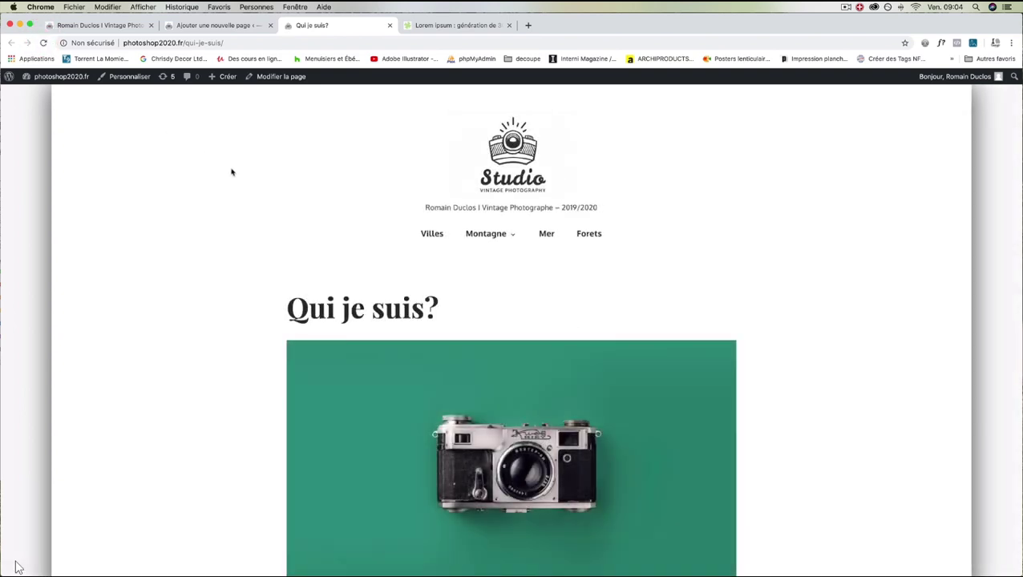
{"action": "scroll", "coordinate": [231, 172], "scroll_direction": "down", "scroll_amount": 5}
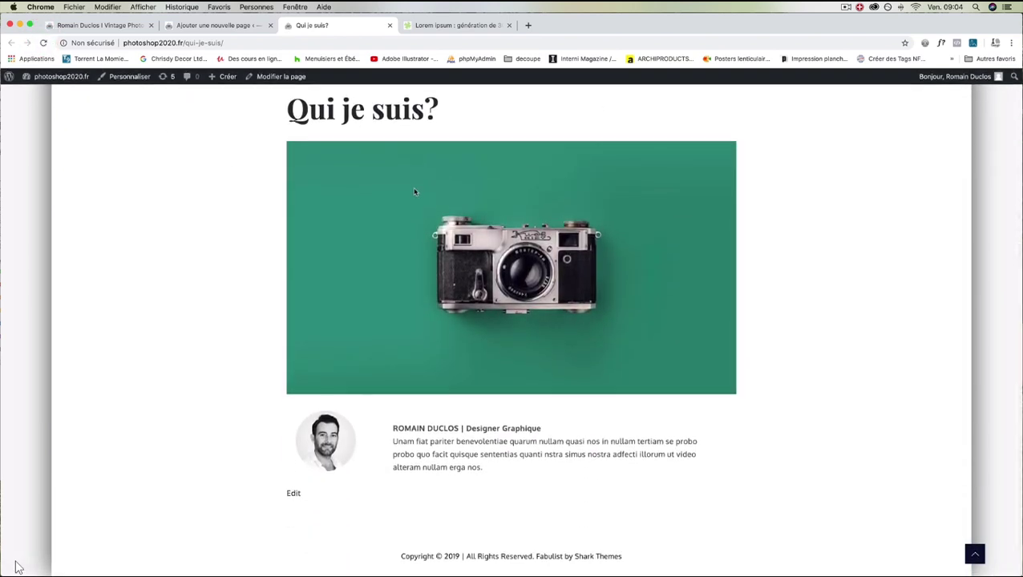
{"action": "scroll", "coordinate": [347, 247], "scroll_direction": "up", "scroll_amount": 5}
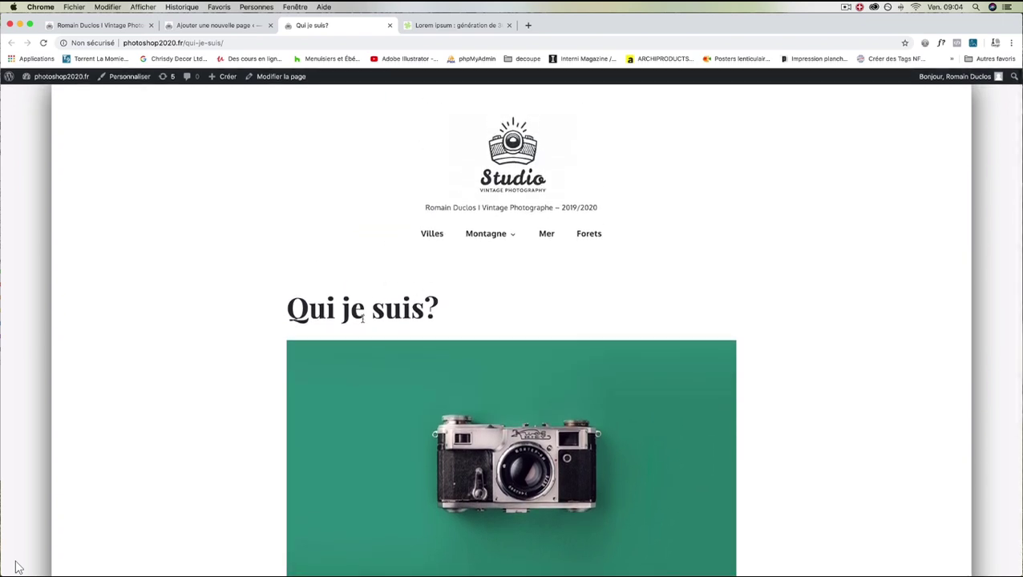
{"action": "left_click", "coordinate": [197, 25]}
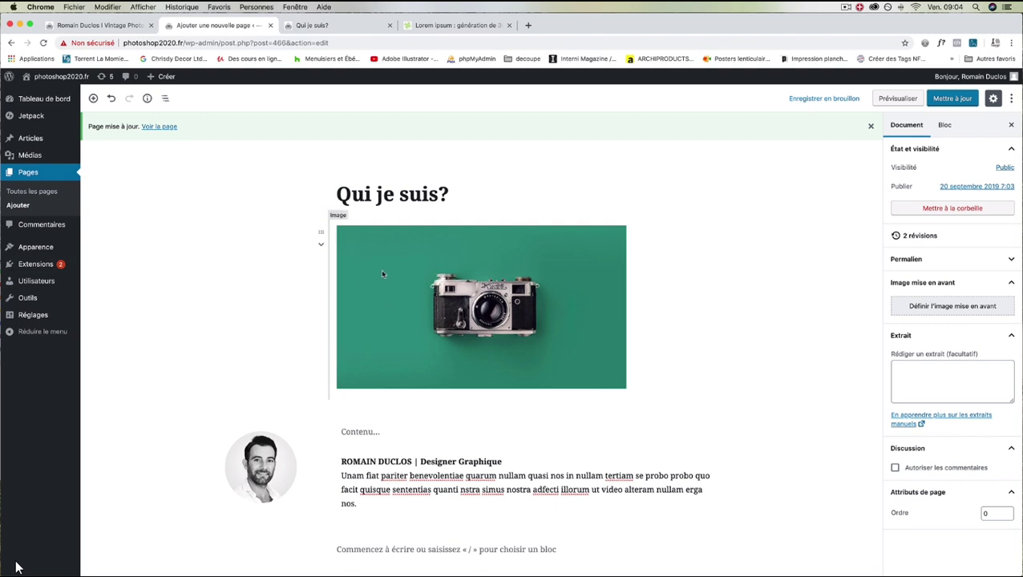
Delete the 'Qui je suis?' page title and save the update.
{"action": "left_click_drag", "start_coordinate": [449, 194], "coordinate": [330, 192]}
{"action": "key", "text": "super+c"}
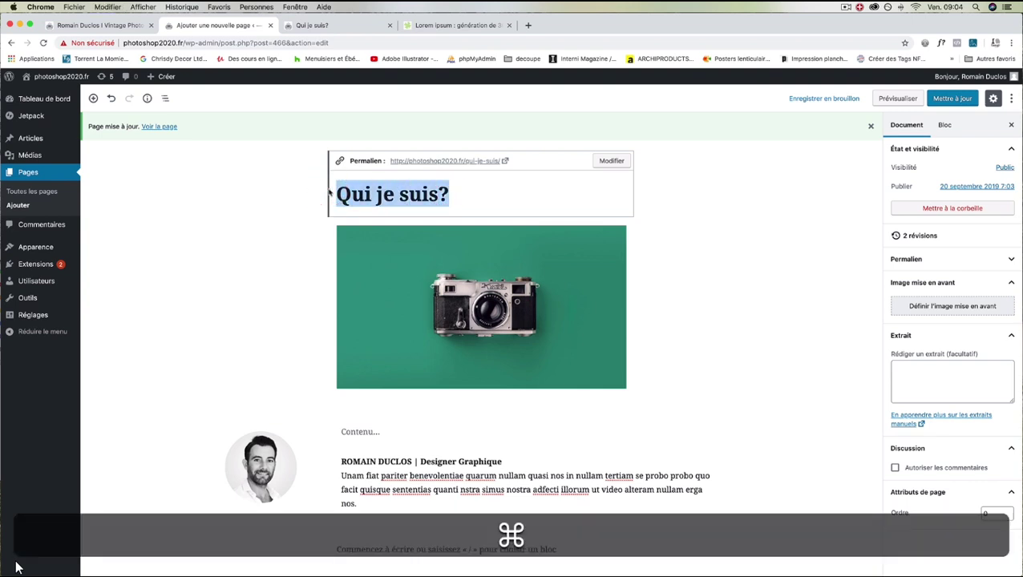
{"action": "key", "text": "super+BackSpace"}
{"action": "left_click", "coordinate": [952, 98]}
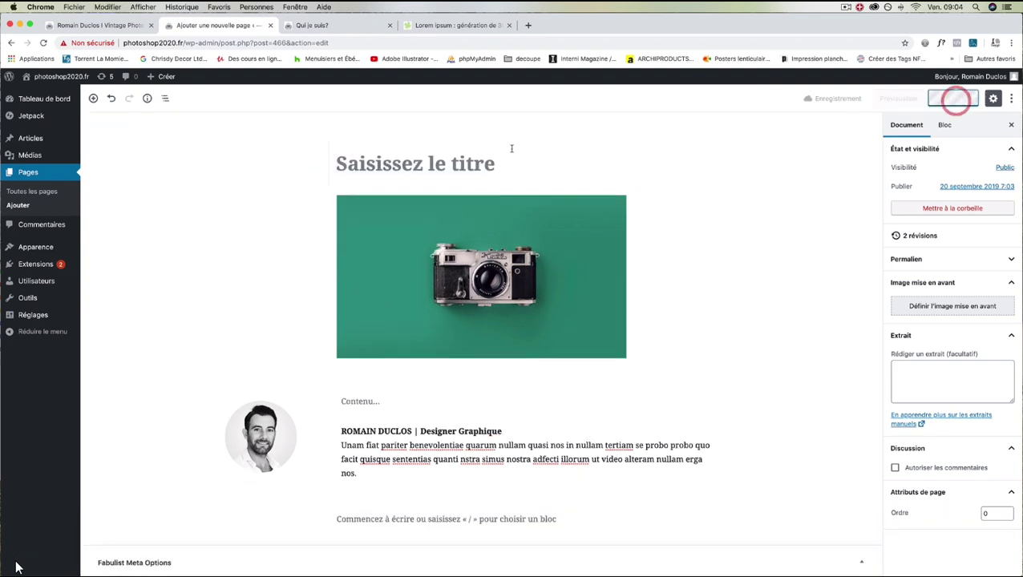
Reload the live page to confirm the title is gone, then return to the editor.
{"action": "left_click", "coordinate": [320, 25]}
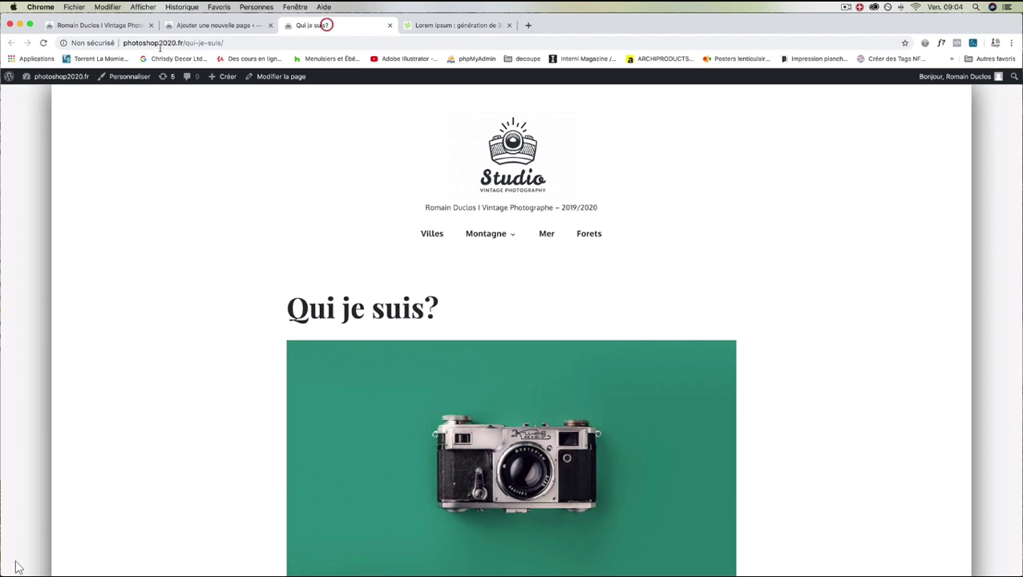
{"action": "left_click", "coordinate": [44, 42]}
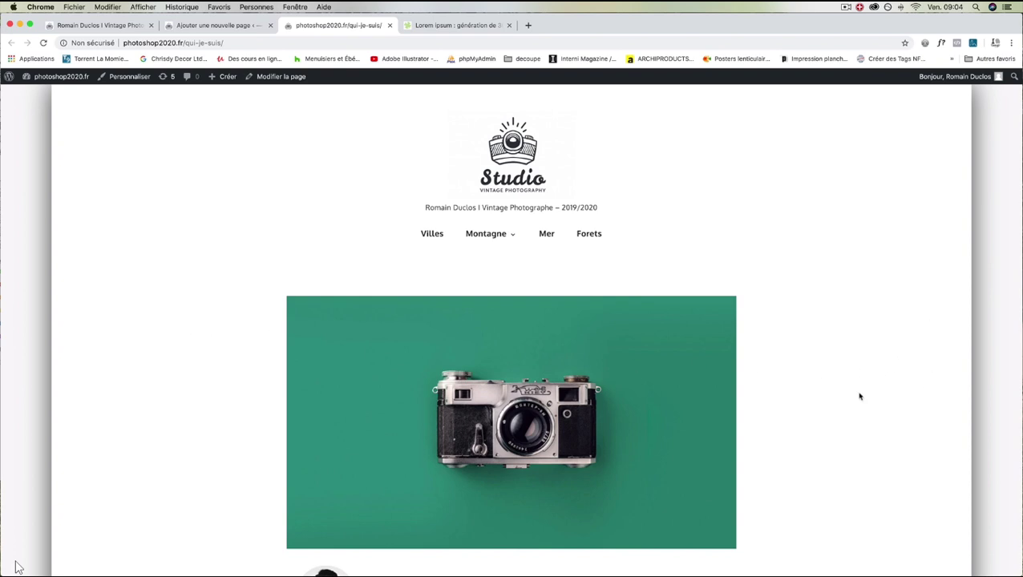
{"action": "scroll", "coordinate": [721, 388], "scroll_direction": "down", "scroll_amount": 3}
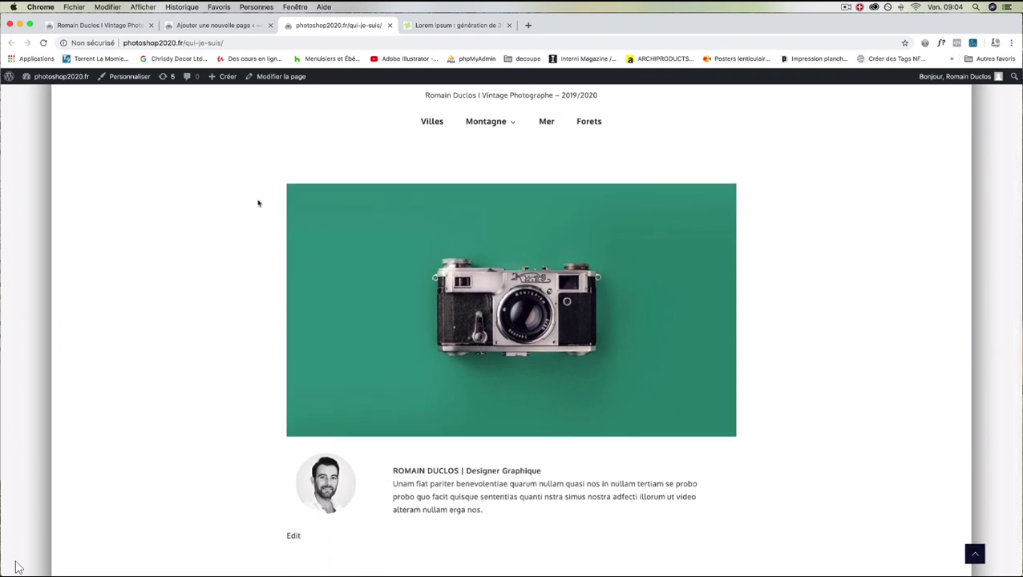
{"action": "left_click", "coordinate": [210, 24]}
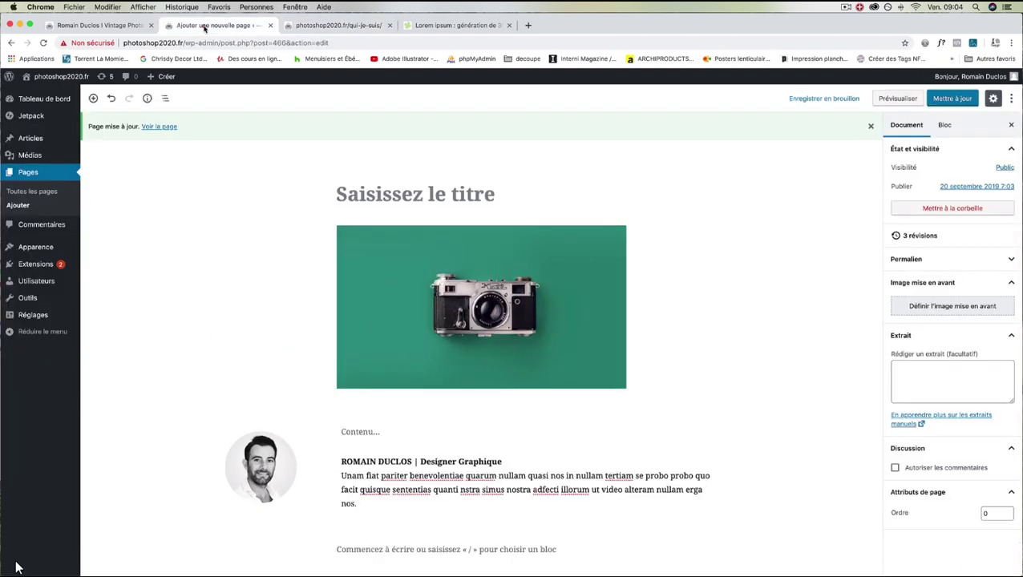
Add a 'Qui je suis?' heading block under the banner, set it to H1, centre it, and save.
{"action": "left_click", "coordinate": [481, 398]}
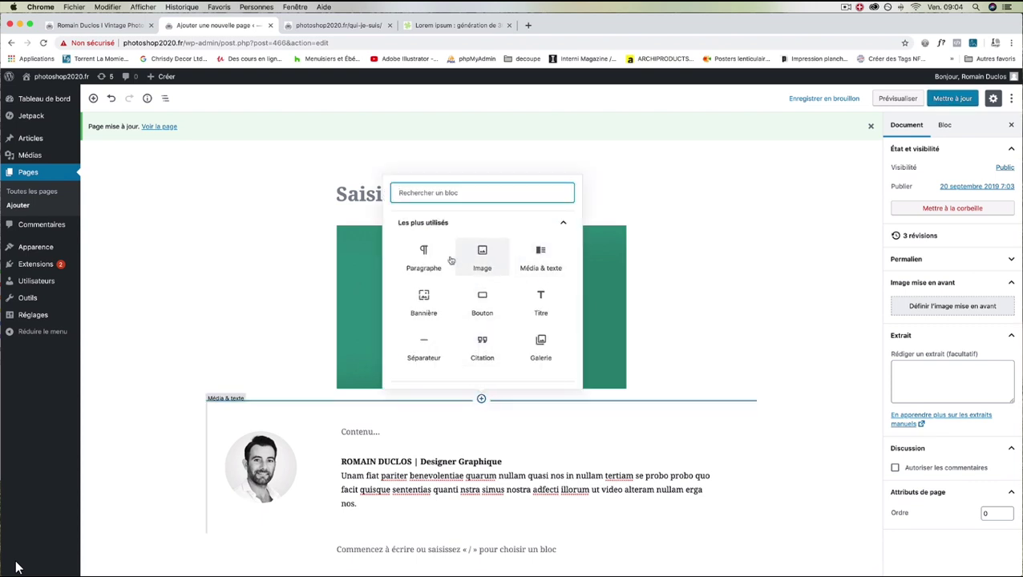
{"action": "left_click", "coordinate": [552, 302]}
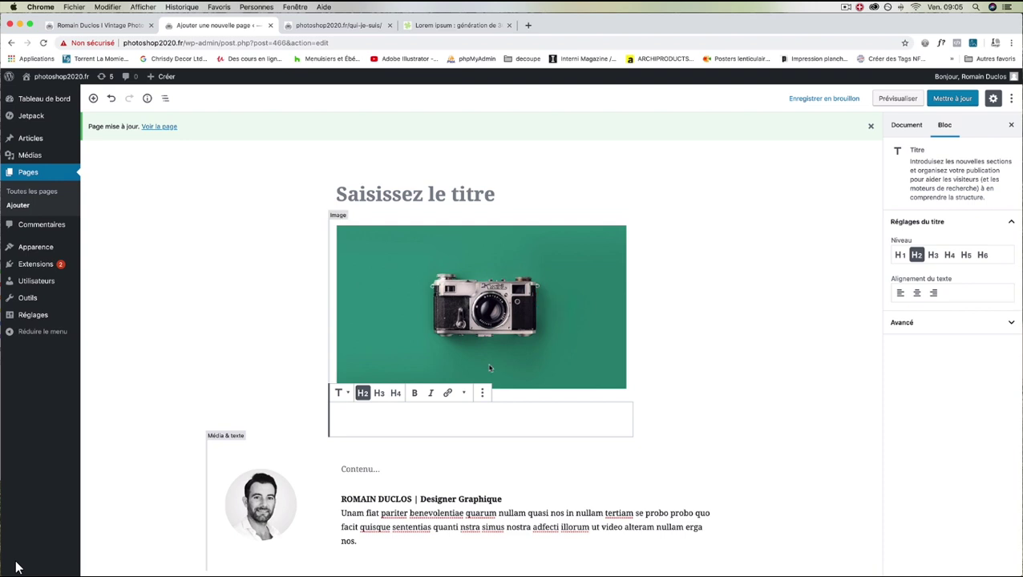
{"action": "key", "text": "super+v"}
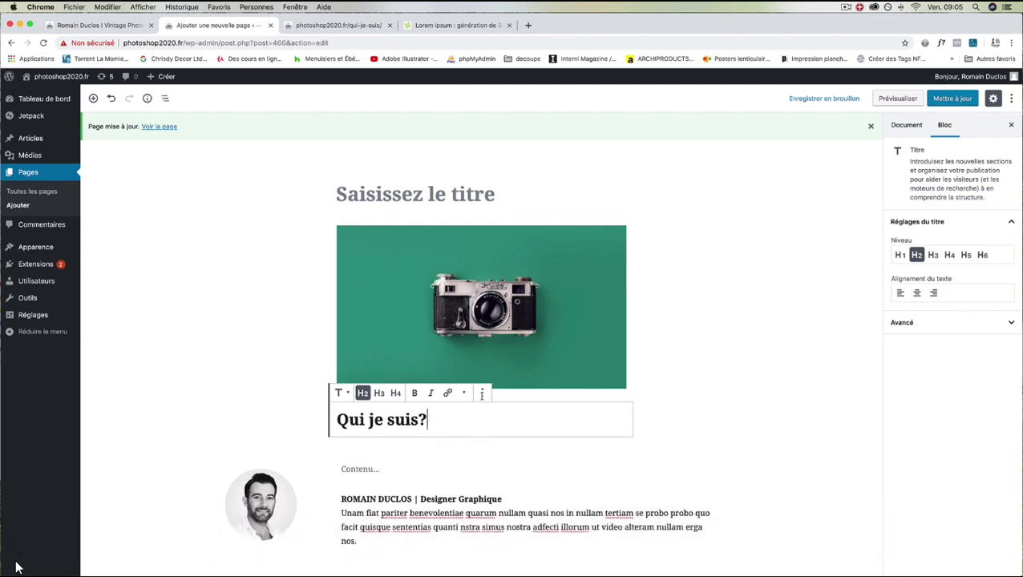
{"action": "left_click", "coordinate": [487, 425]}
{"action": "left_click", "coordinate": [900, 255]}
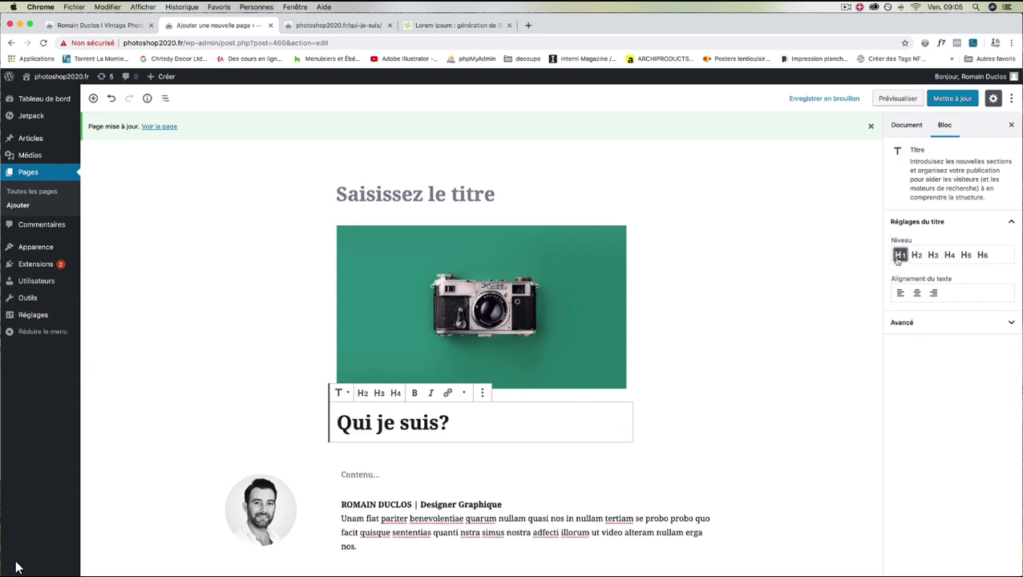
{"action": "left_click", "coordinate": [916, 292]}
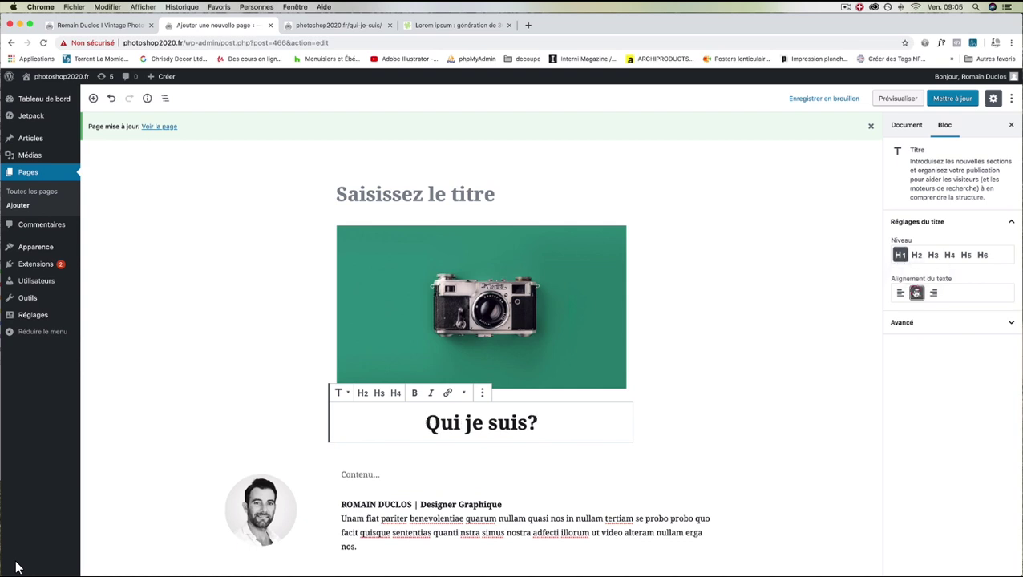
{"action": "left_click", "coordinate": [969, 101]}
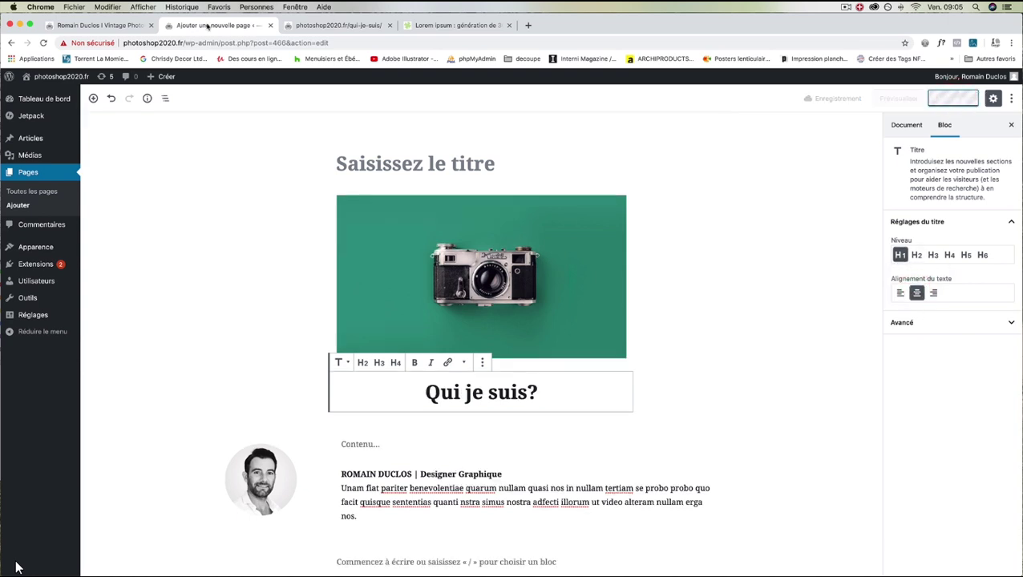
{"action": "left_click", "coordinate": [321, 25]}
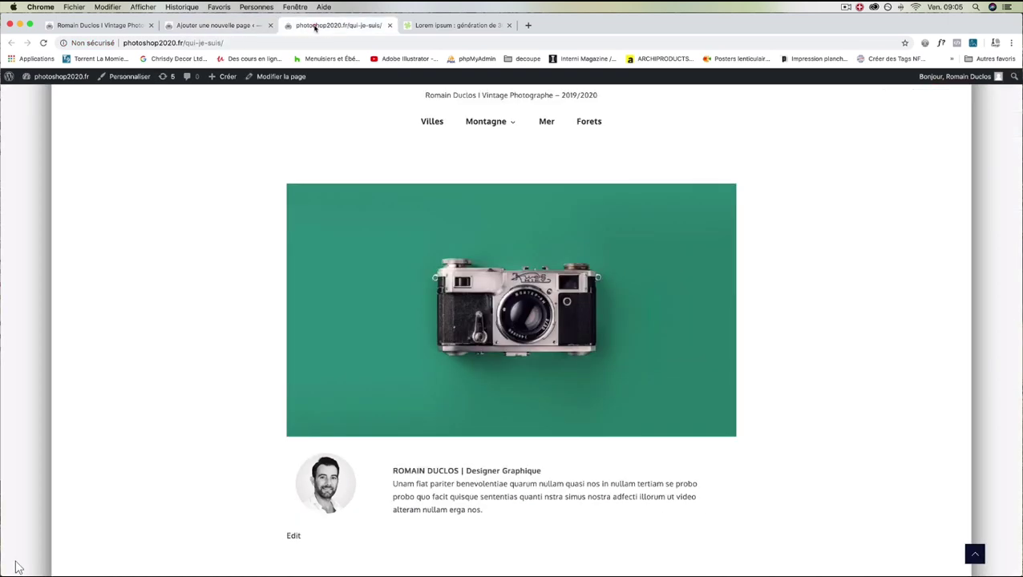
Reload the live page to confirm the centred 'Qui je suis?' heading, then return to the editor.
{"action": "left_click", "coordinate": [44, 43]}
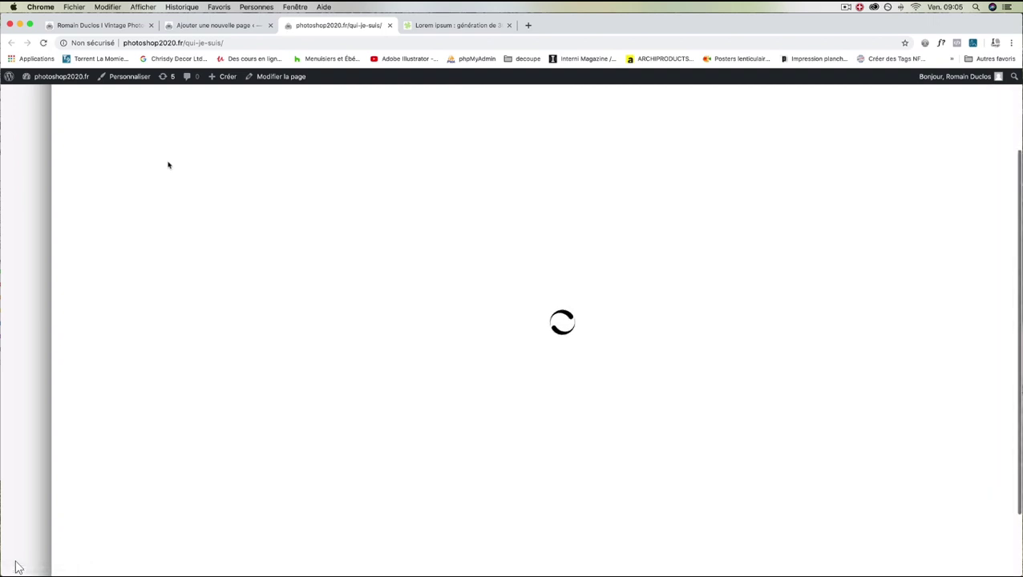
{"action": "scroll", "coordinate": [269, 251], "scroll_direction": "down", "scroll_amount": 3}
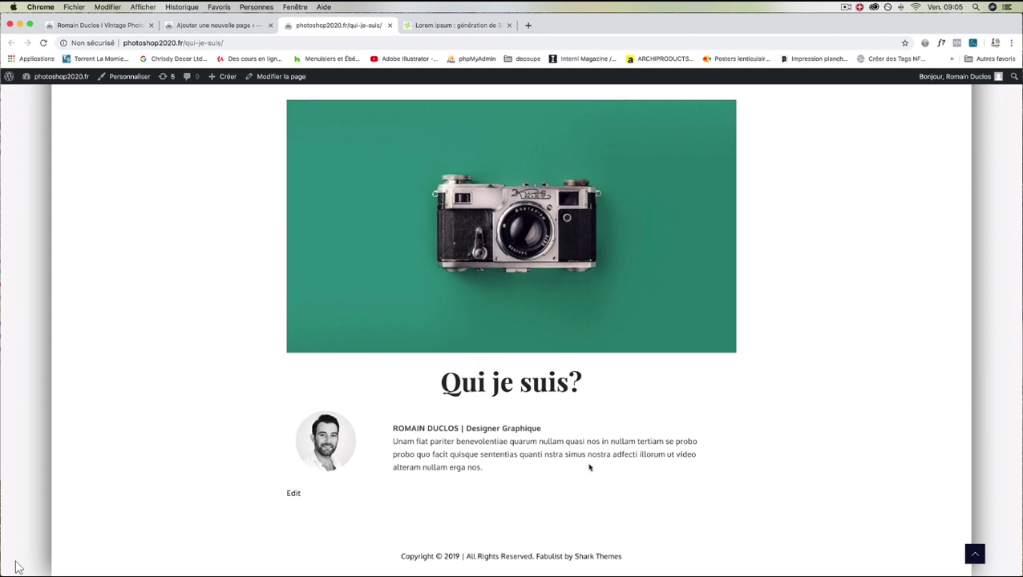
{"action": "scroll", "coordinate": [589, 468], "scroll_direction": "up", "scroll_amount": 5}
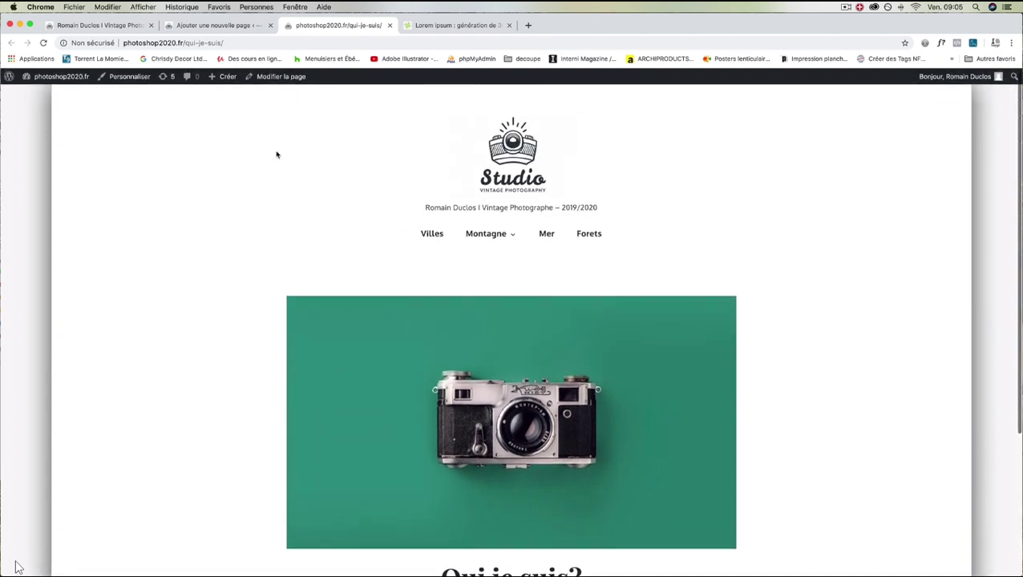
{"action": "left_click", "coordinate": [210, 27]}
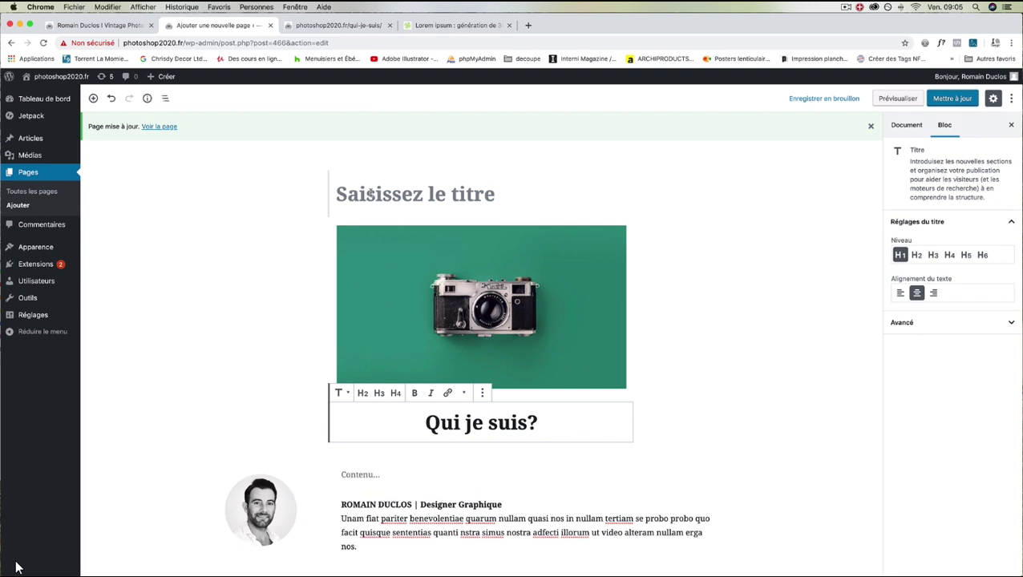
{"action": "scroll", "coordinate": [246, 248], "scroll_direction": "down", "scroll_amount": 2}
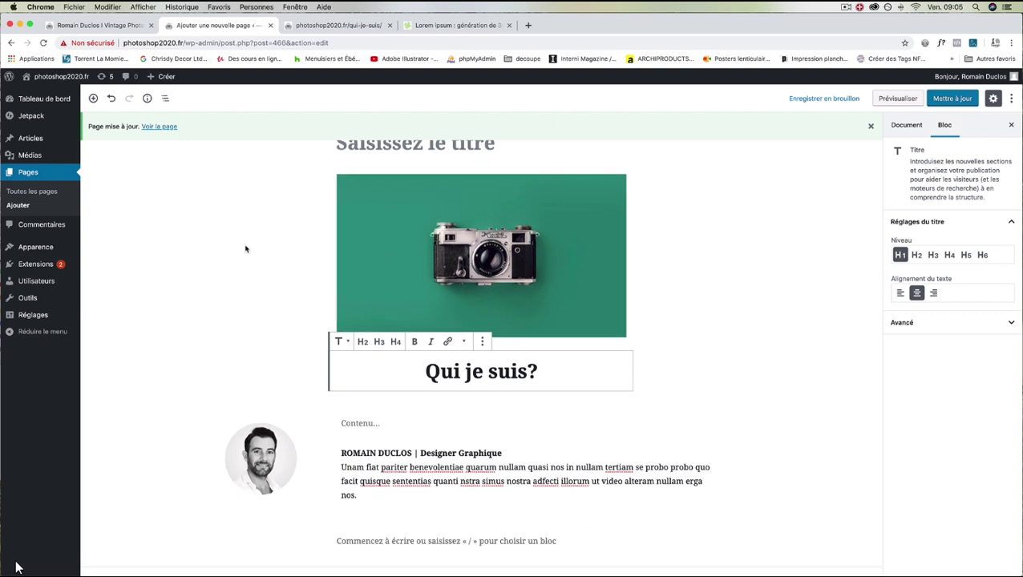
{"action": "scroll", "coordinate": [245, 249], "scroll_direction": "up", "scroll_amount": 2}
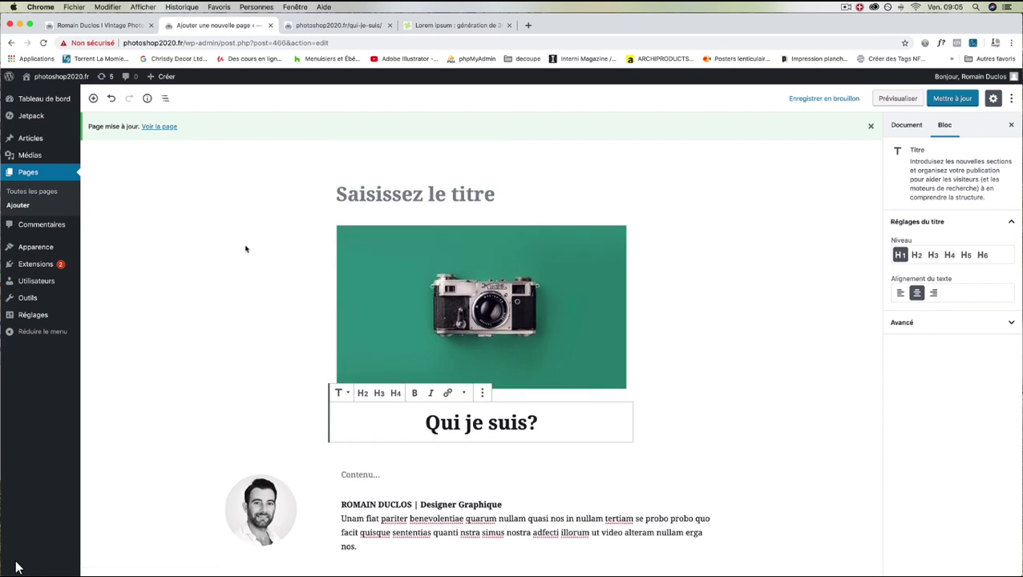